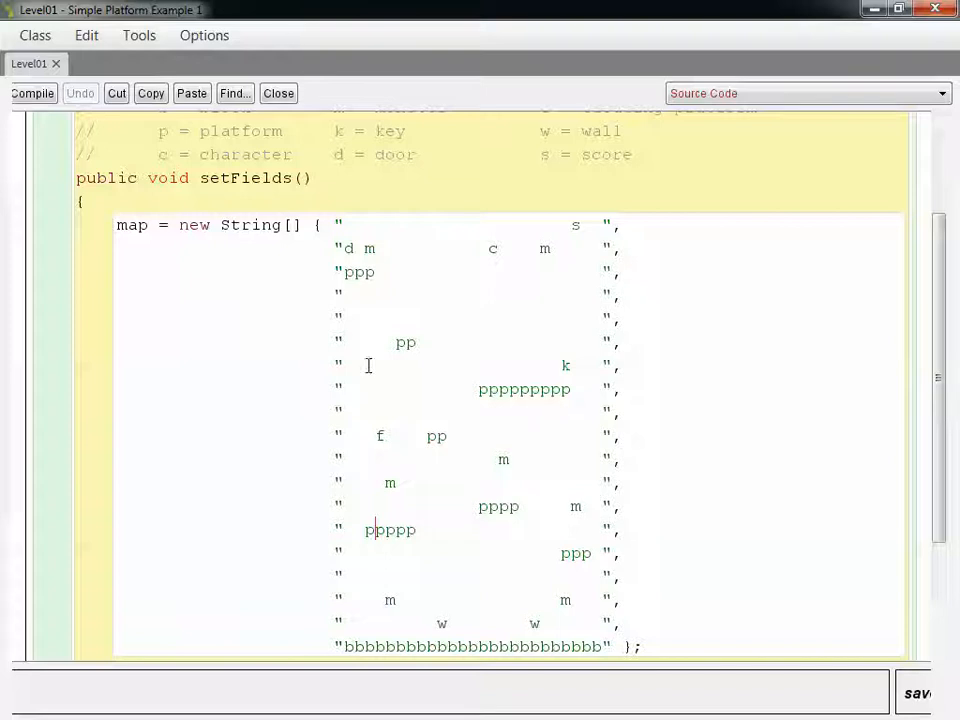
Examine the map legend and the string map in Level01's setFields method
scroll(406, 348, "up", 1)
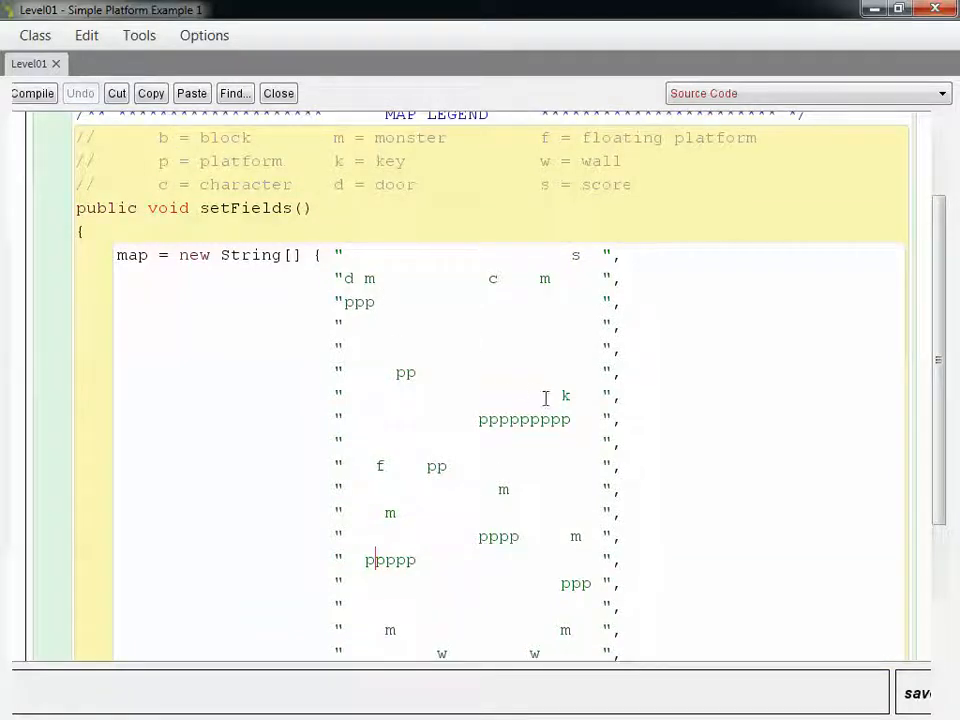
scroll(555, 400, "up", 1)
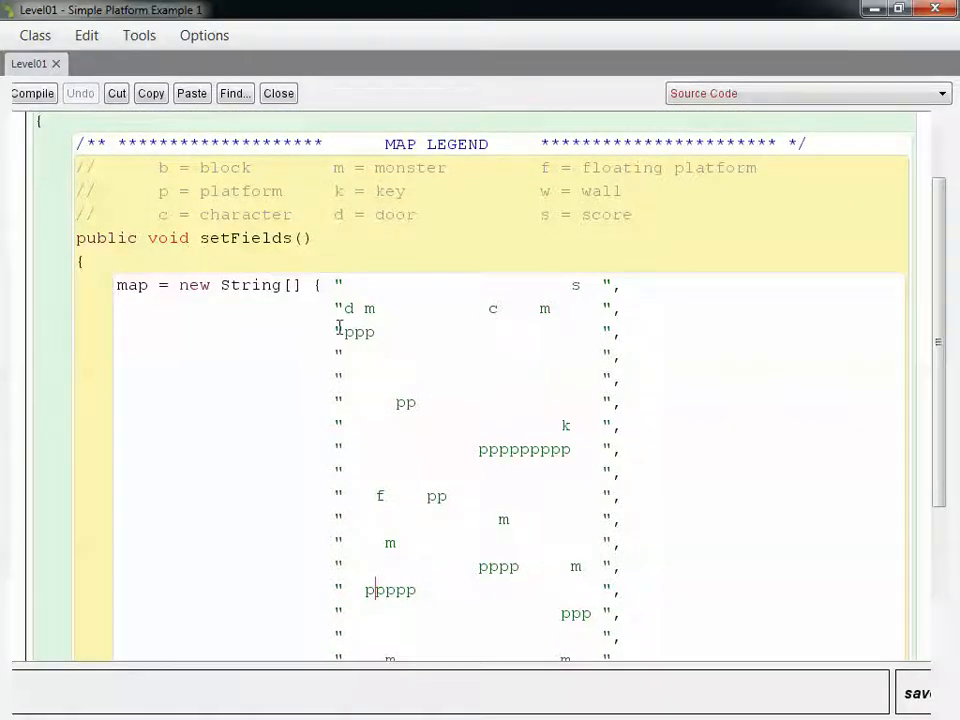
left_click_drag(349, 14, 959, 176)
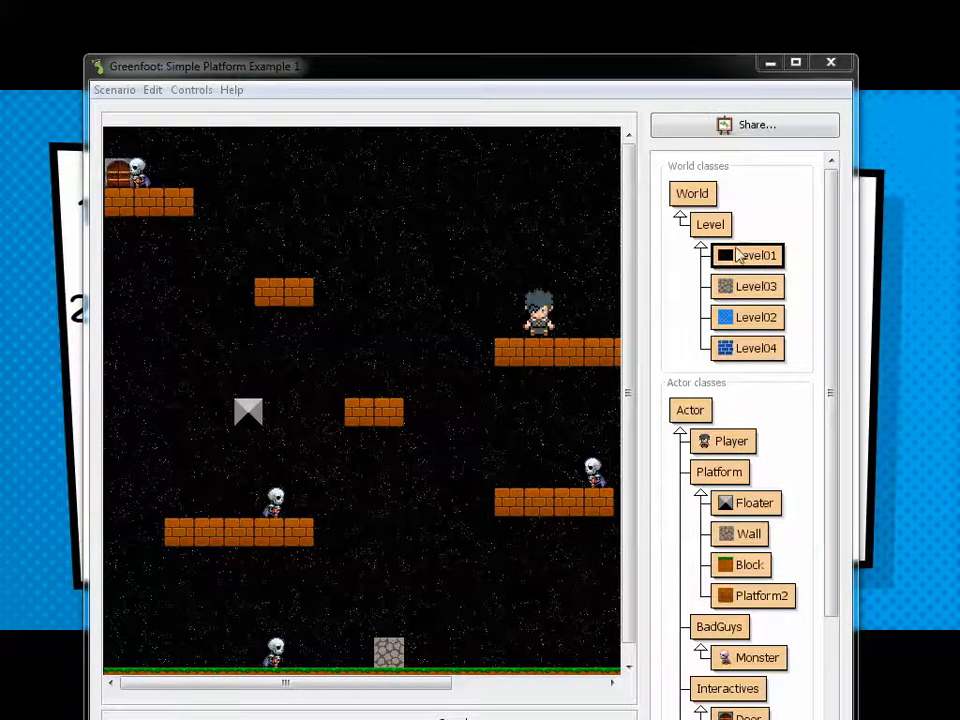
Open the Level class's source code and examine how its constructor turns map characters into actors
left_click(722, 228)
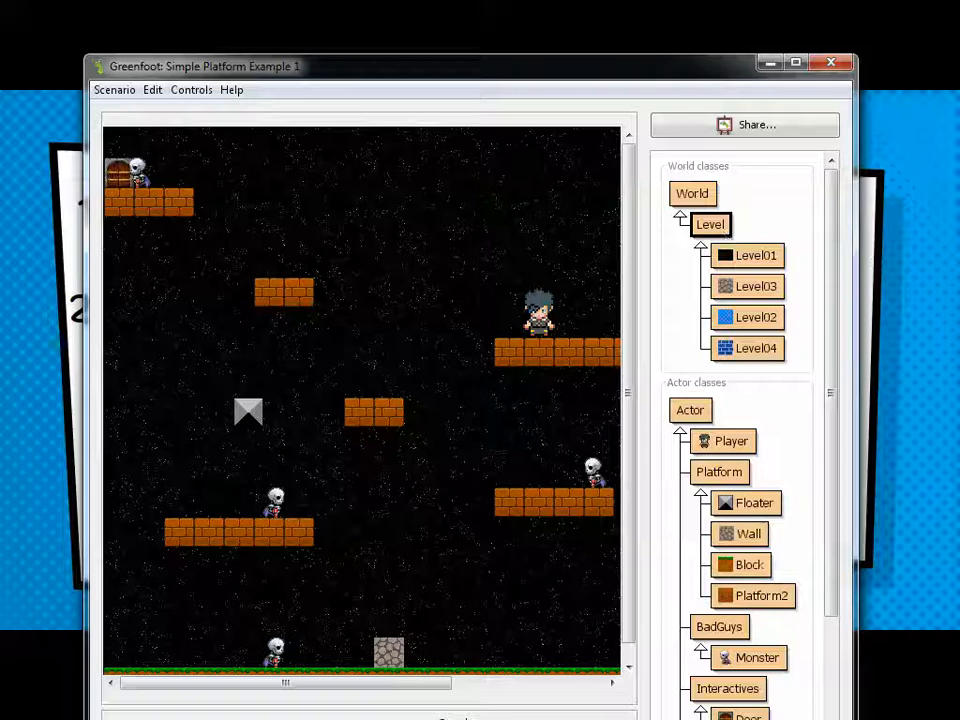
left_click_drag(955, 118, 416, 92)
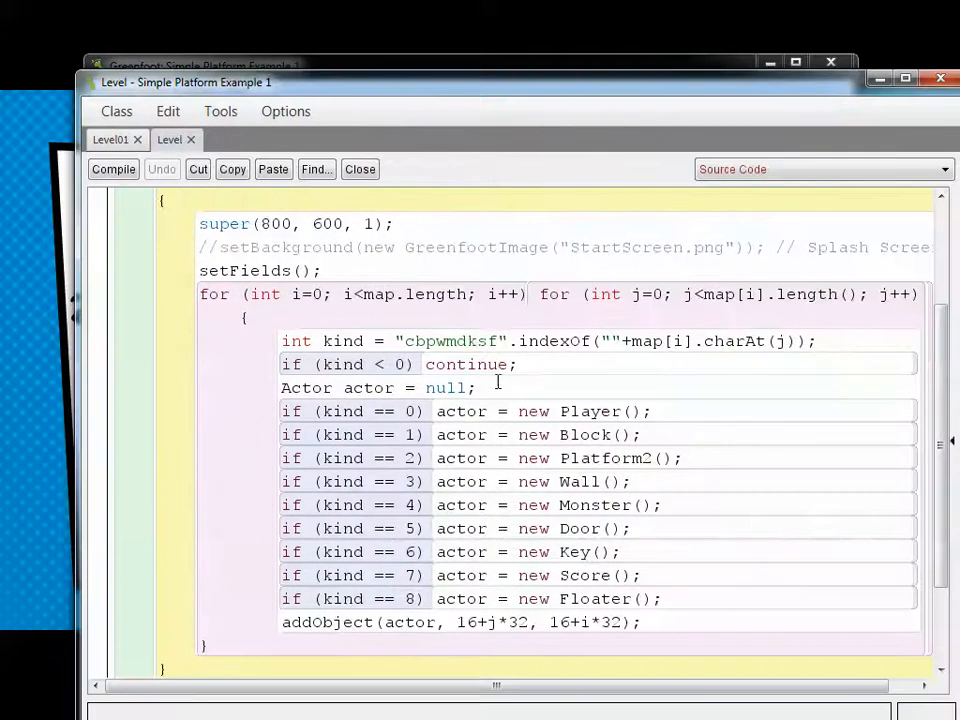
scroll(500, 385, "down", 2)
left_click_drag(950, 510, 928, 265)
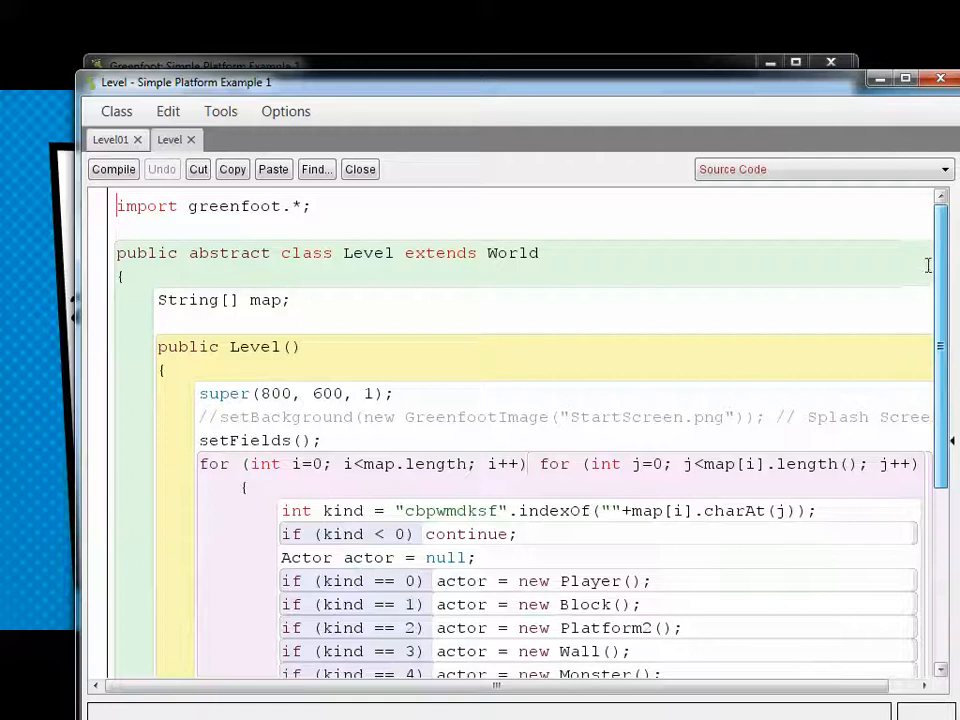
scroll(838, 448, "down", 4)
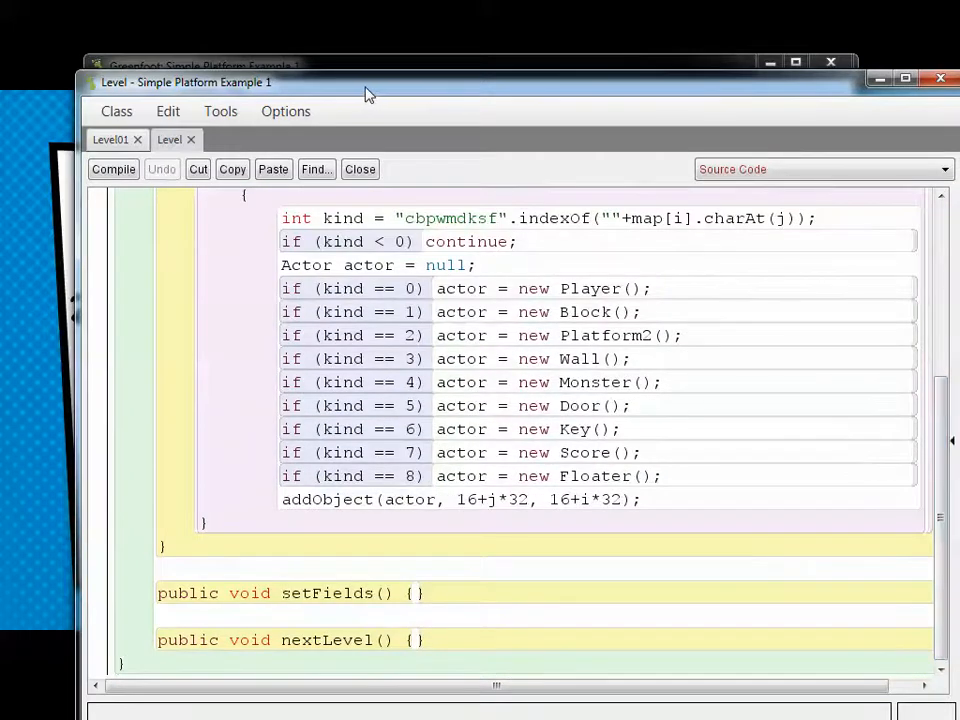
left_click_drag(367, 95, 959, 200)
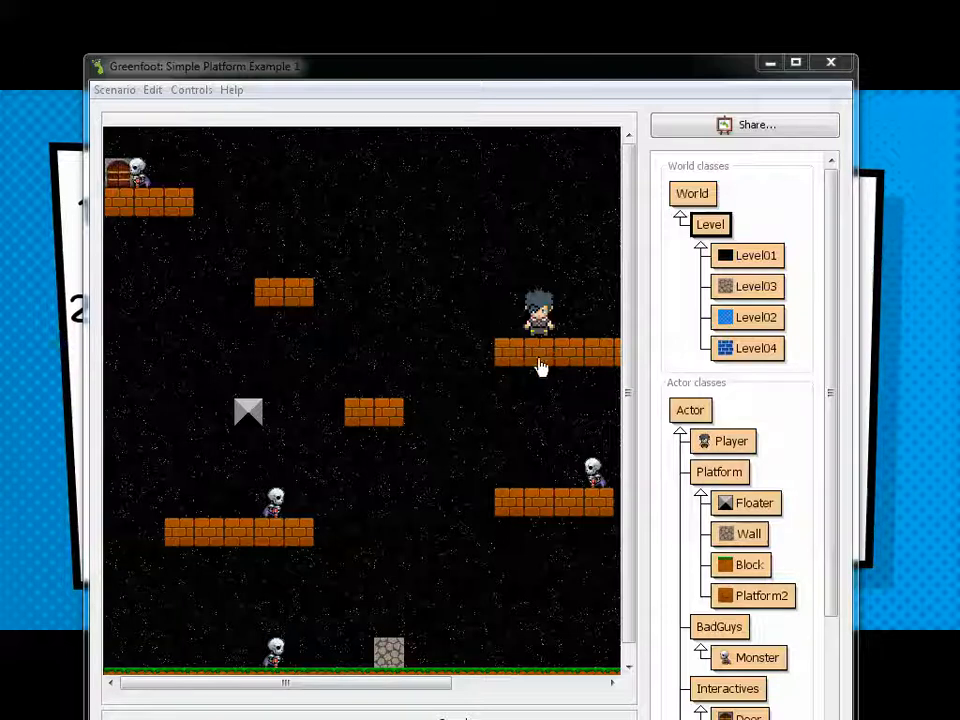
left_click_drag(373, 80, 959, 140)
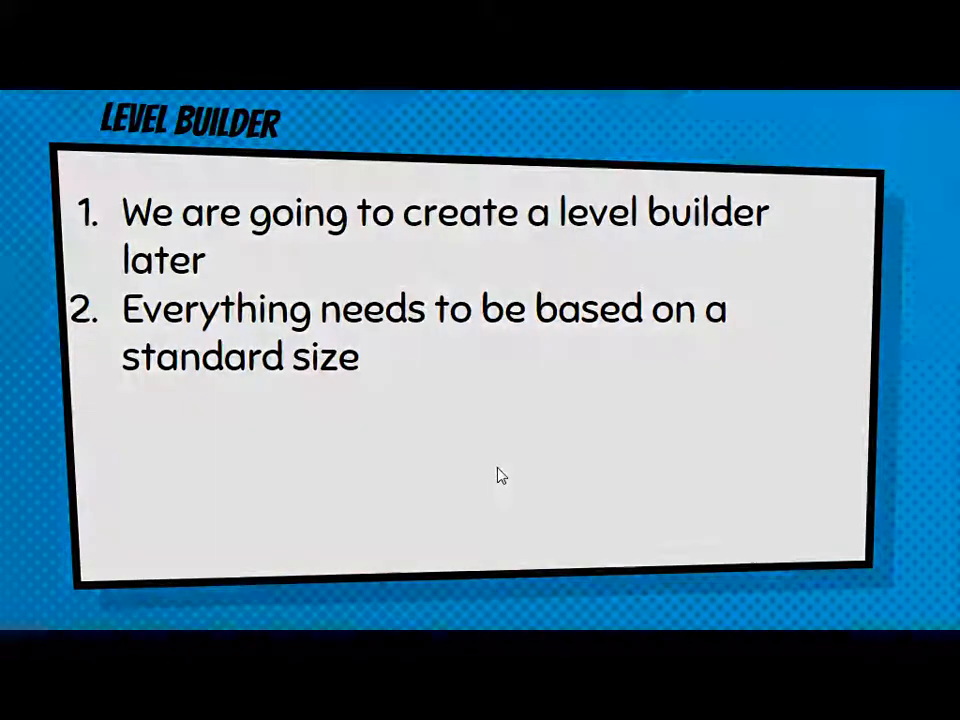
left_click(498, 468)
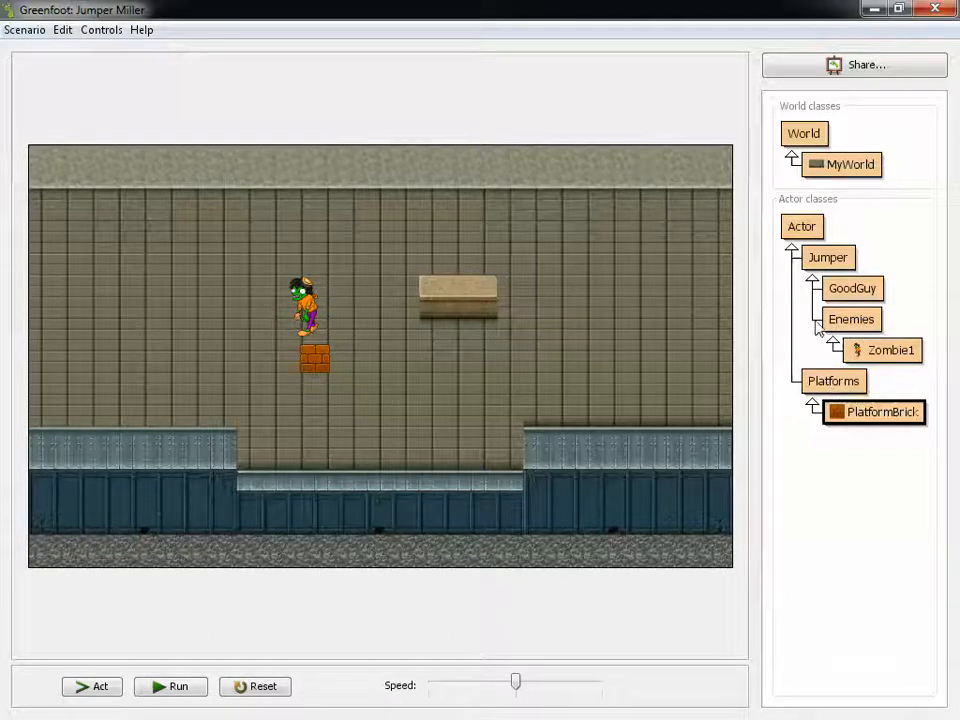
right_click(810, 228)
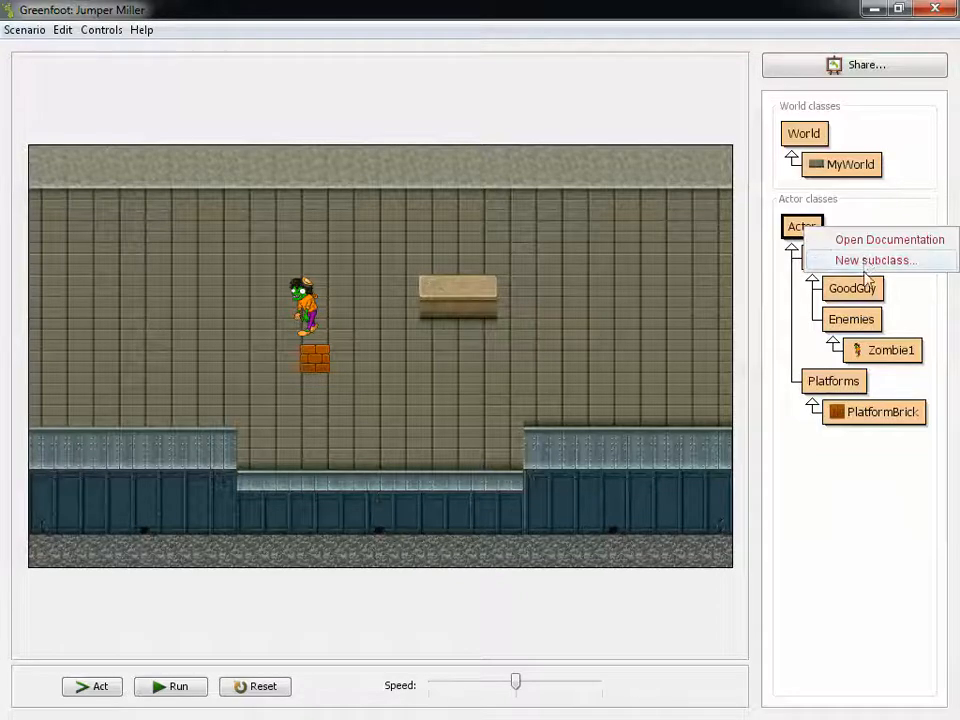
left_click(806, 452)
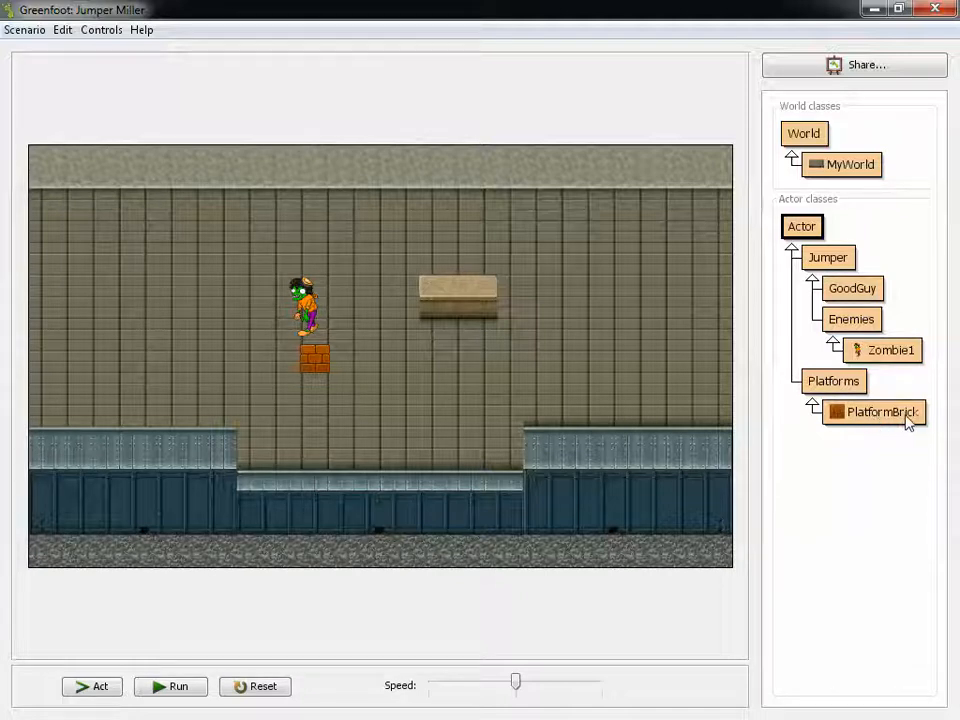
right_click(832, 386)
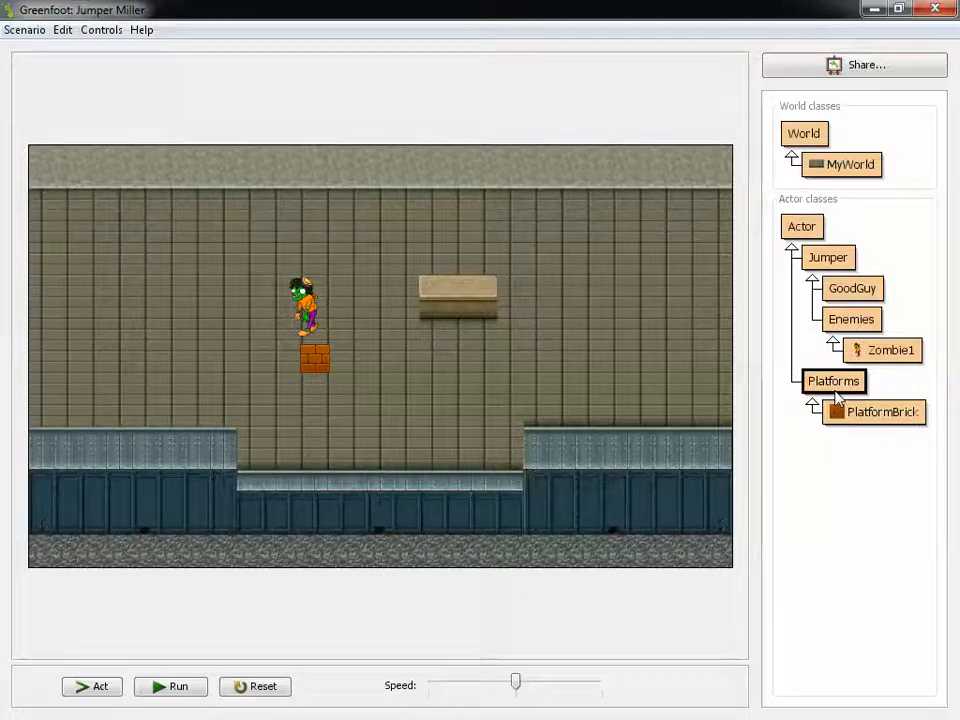
left_click(838, 480)
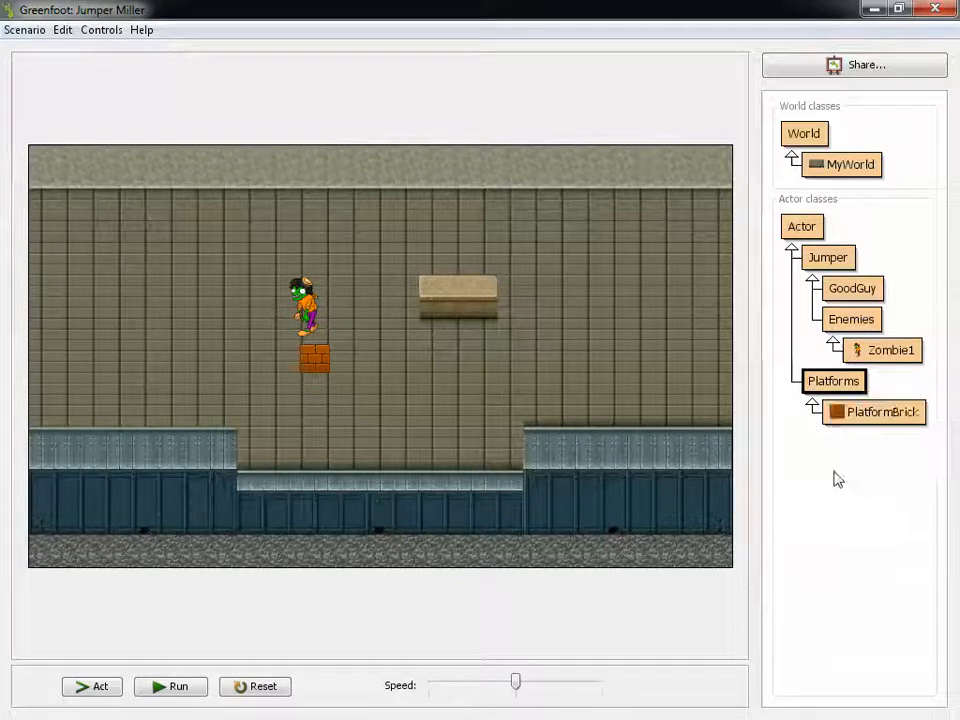
Create a new PlatformBrick object and place it in the world beside the existing brick below the zombie
right_click(893, 425)
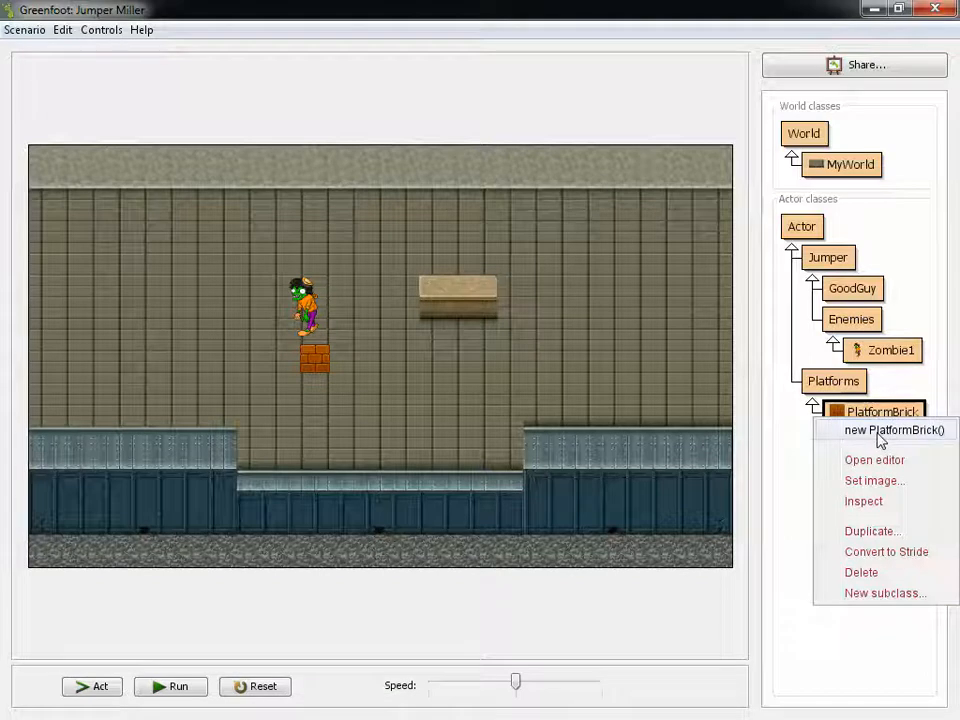
left_click(880, 431)
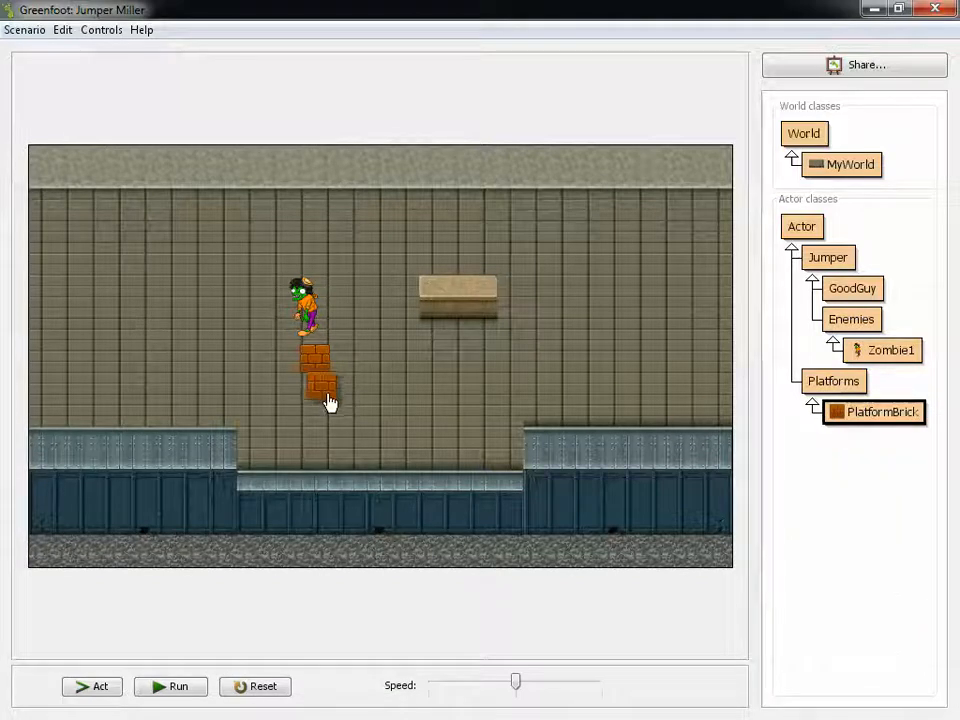
left_click(324, 400, "shift")
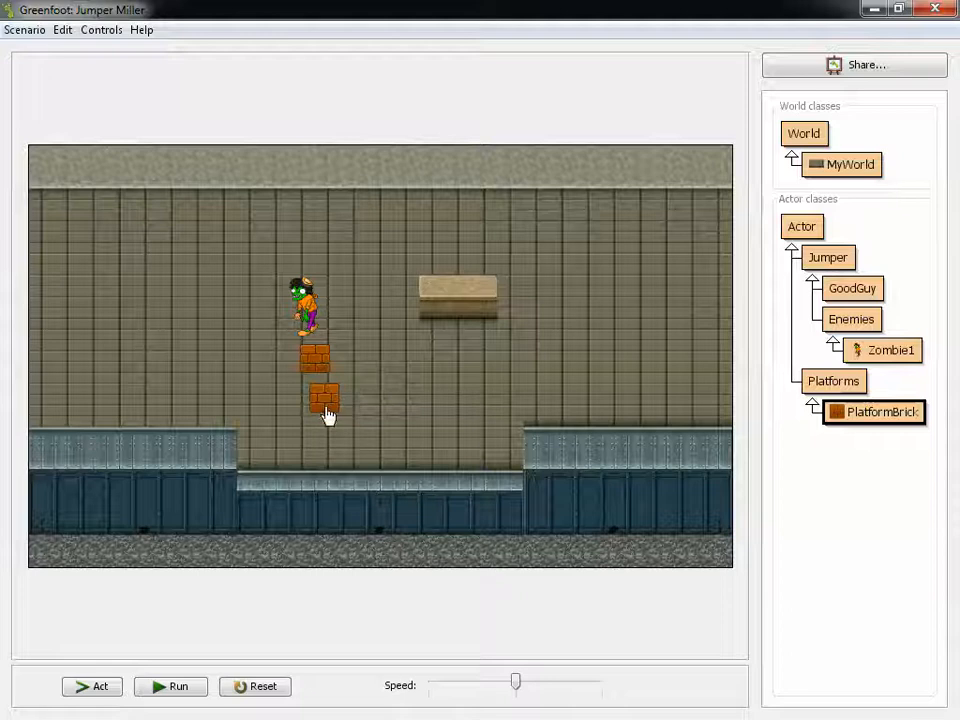
left_click_drag(326, 407, 349, 371)
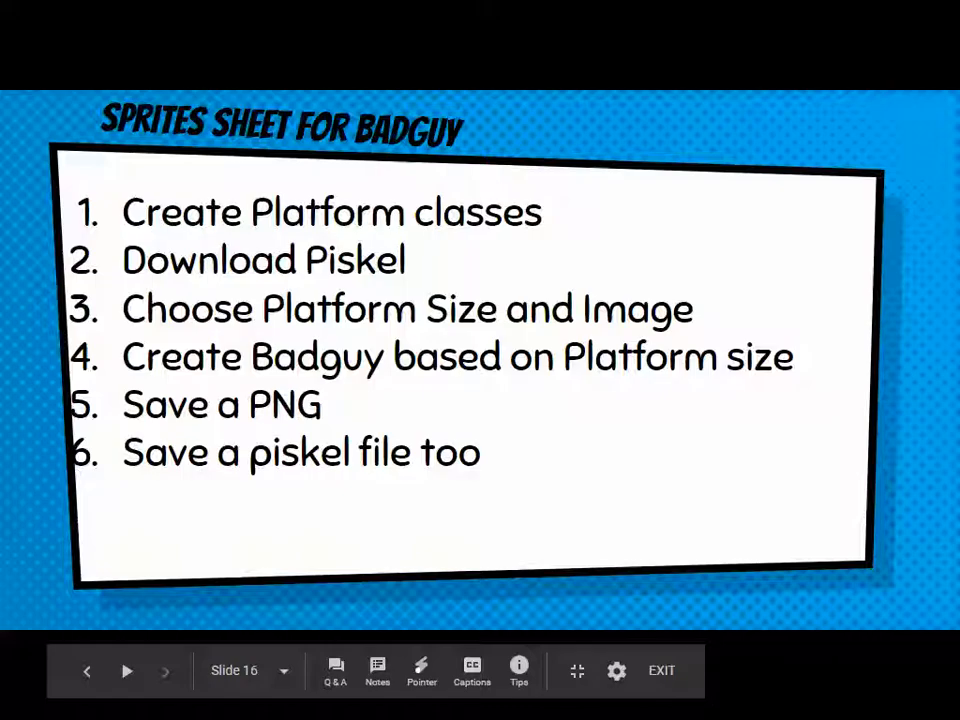
Switch to Google Drive, open the Platform Jumper 1 Student folder under 103 Platform Jumper 1 and select Piskel-0.14.0.zip
left_click_drag(959, 80, 353, 94)
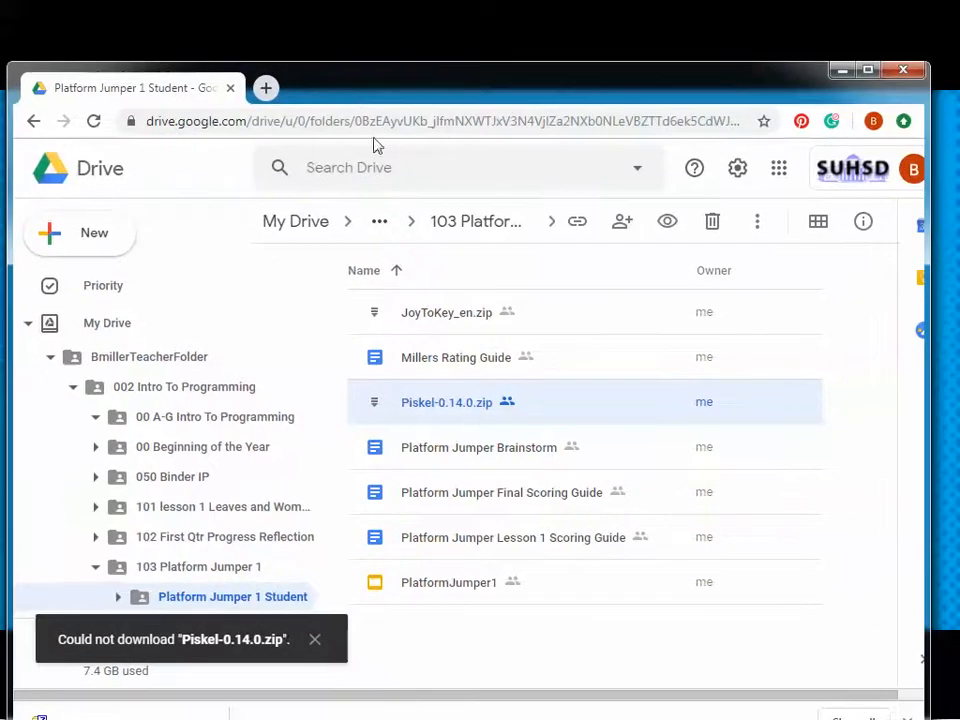
left_click(242, 570)
left_click(440, 316)
double_click(440, 316)
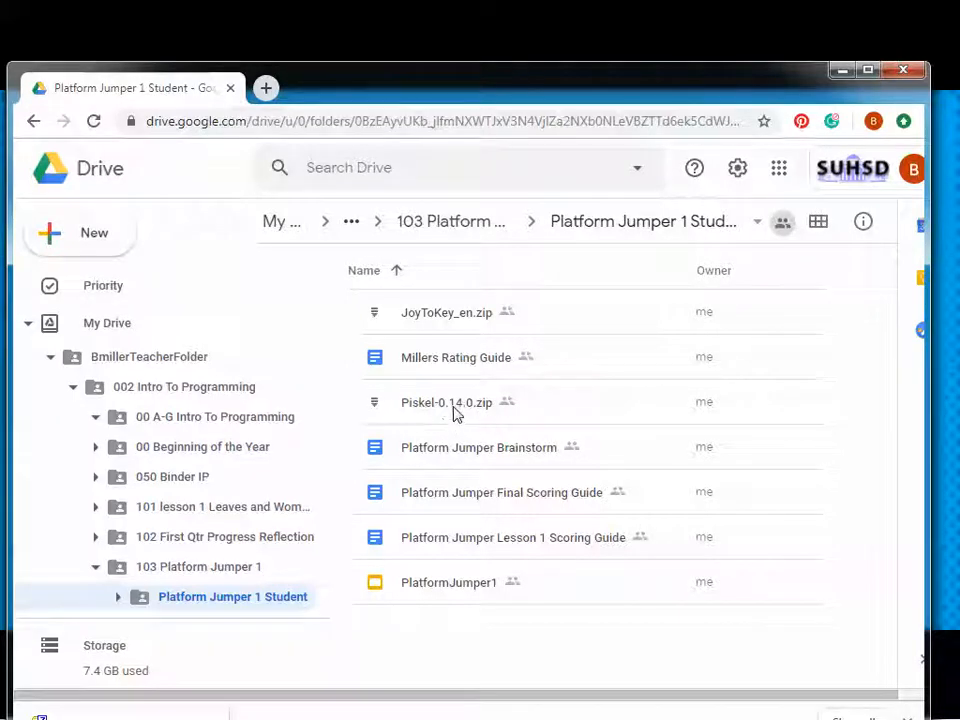
right_click(453, 413)
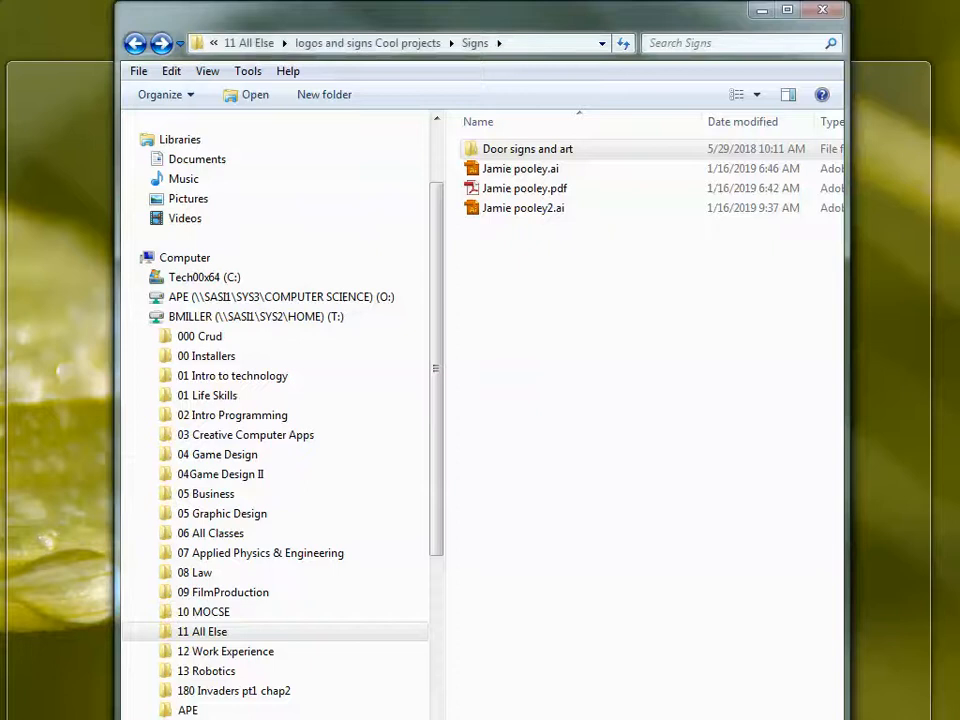
Switch to Windows Explorer and open the Downloads folder
left_click(470, 716)
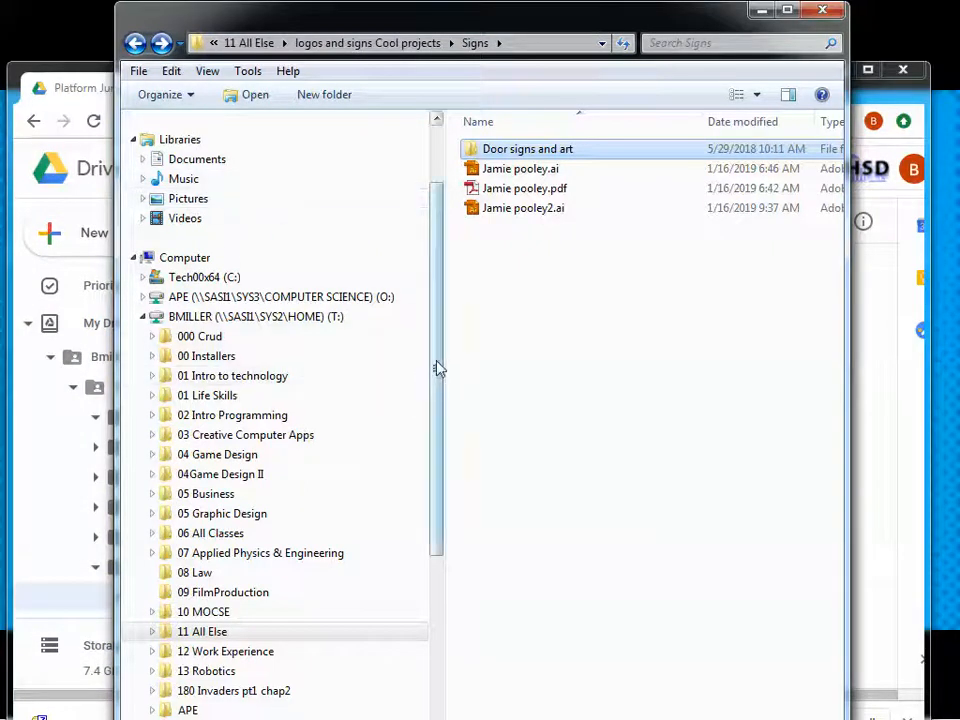
scroll(437, 369, "up", 2)
left_click(200, 169)
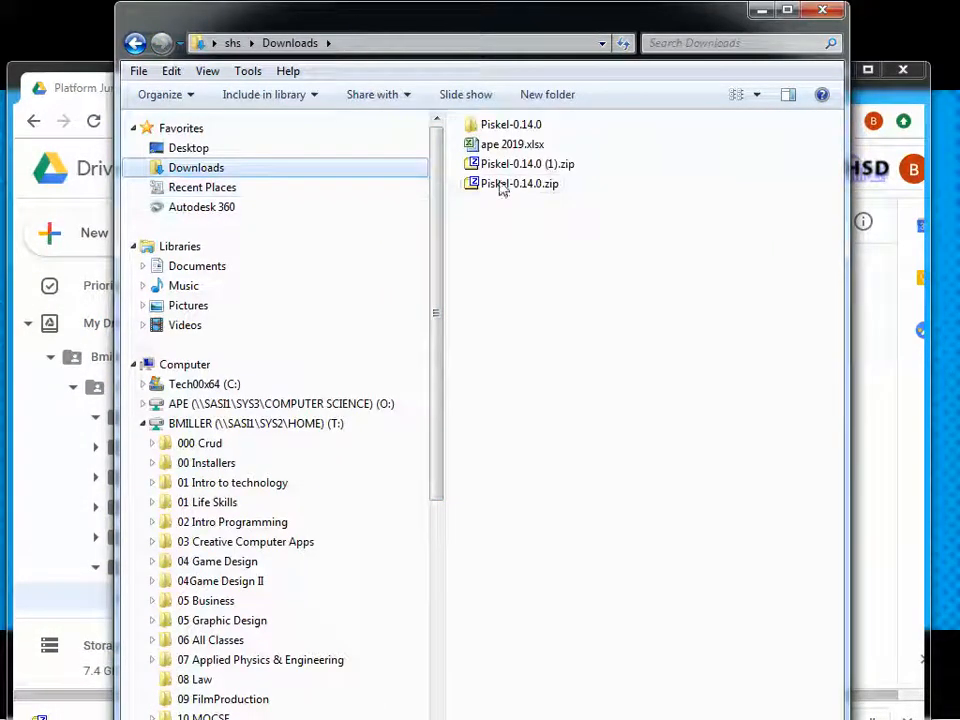
right_click(493, 186)
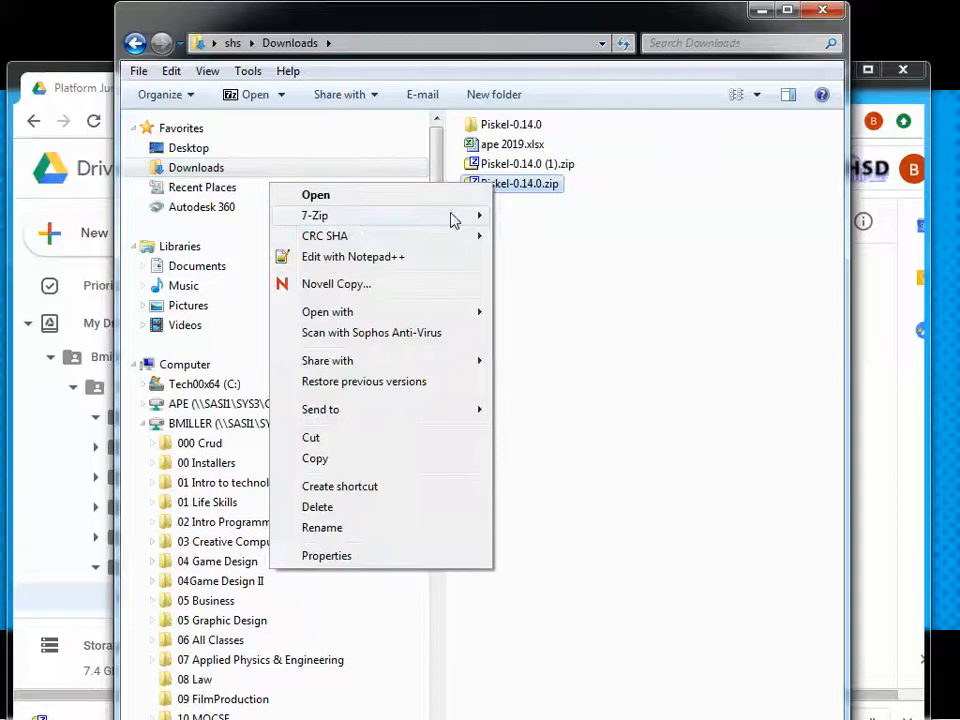
mouse_move(347, 221)
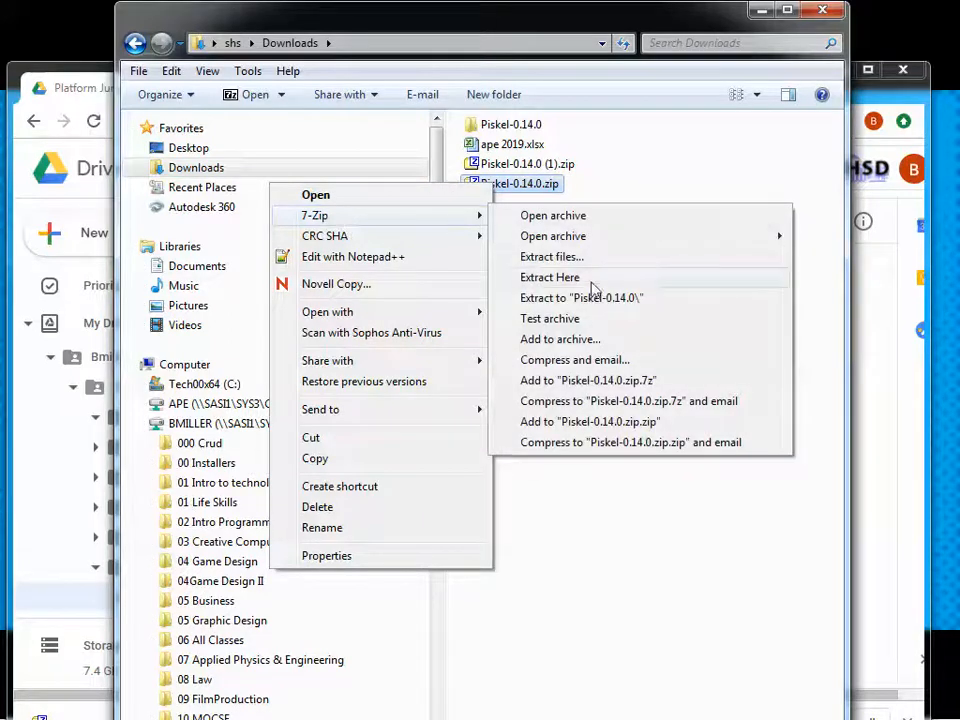
left_click(598, 495)
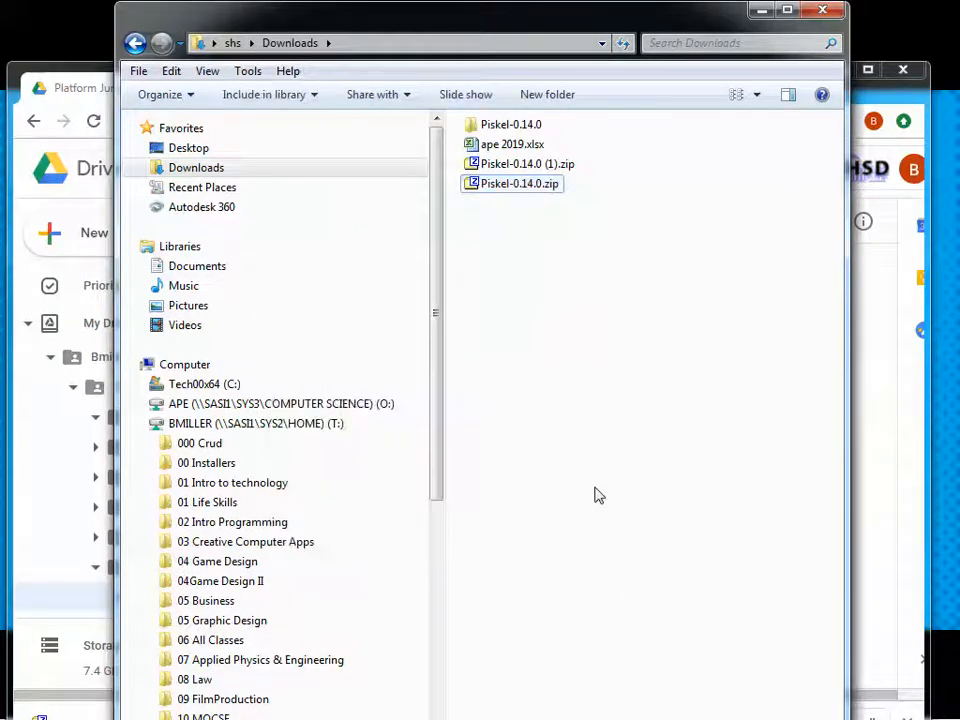
Refresh the Downloads folder and open the Piskel-0.14.0 folder inside Into Programming on the home drive
left_click(623, 44)
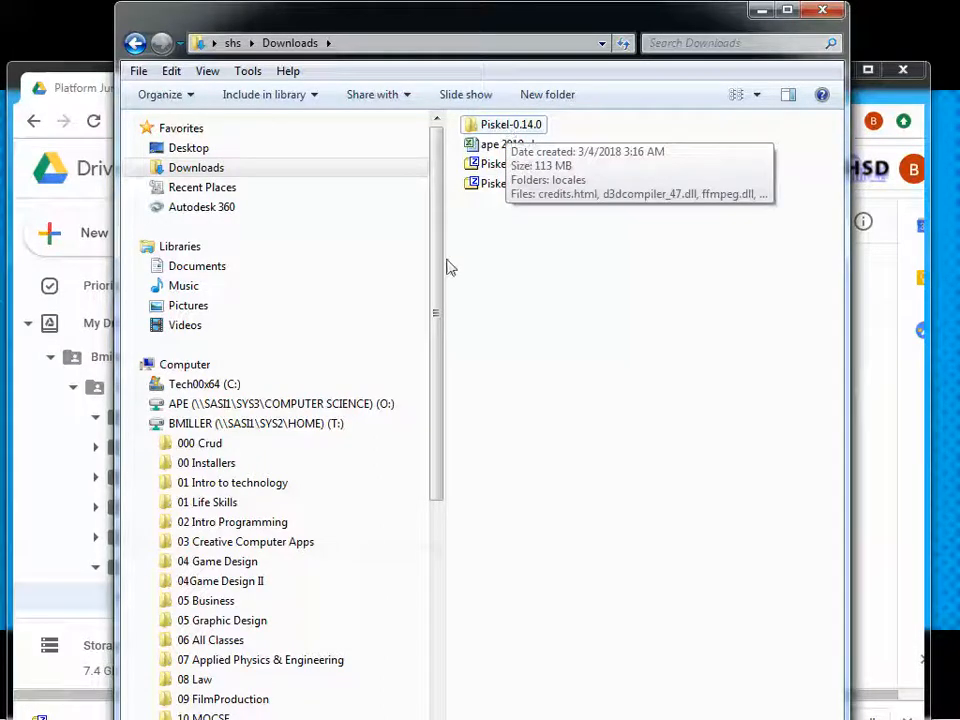
left_click_drag(437, 285, 450, 470)
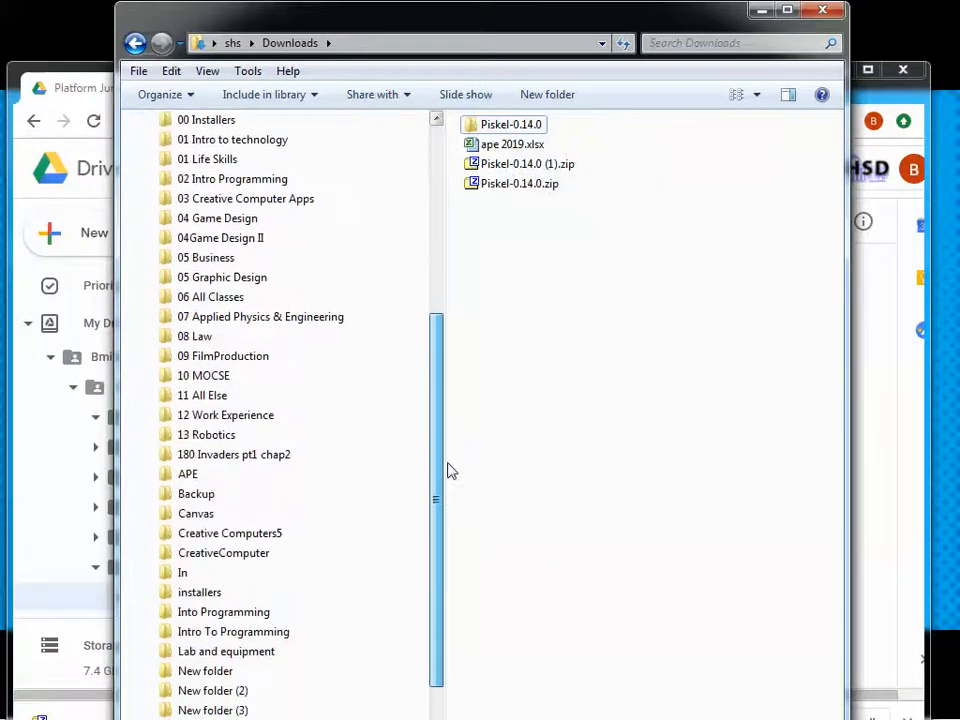
left_click_drag(508, 127, 561, 366)
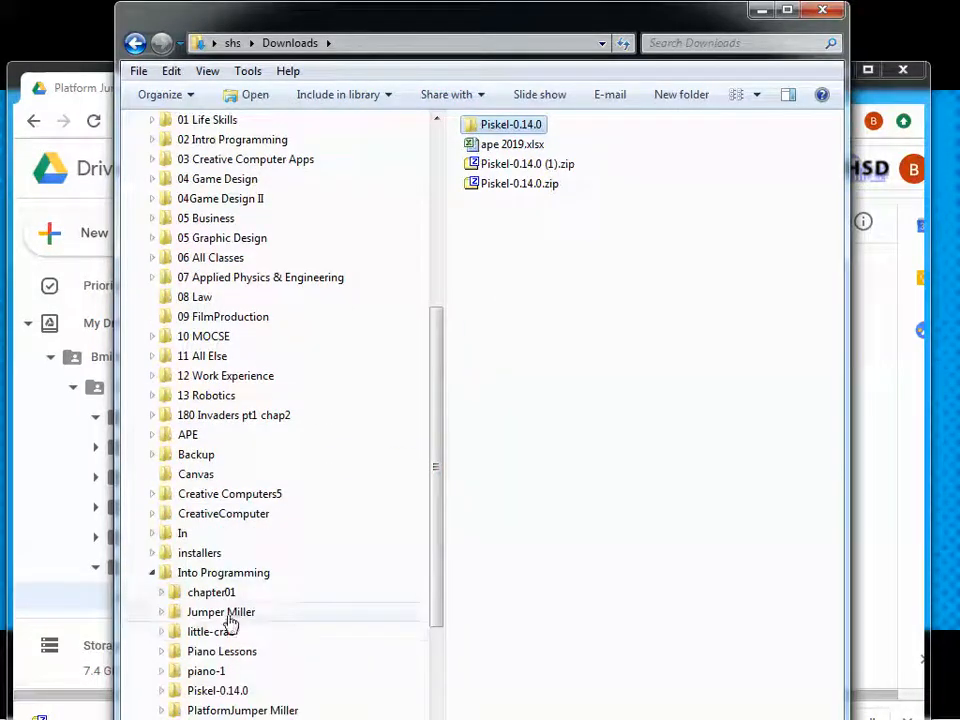
left_click(240, 574)
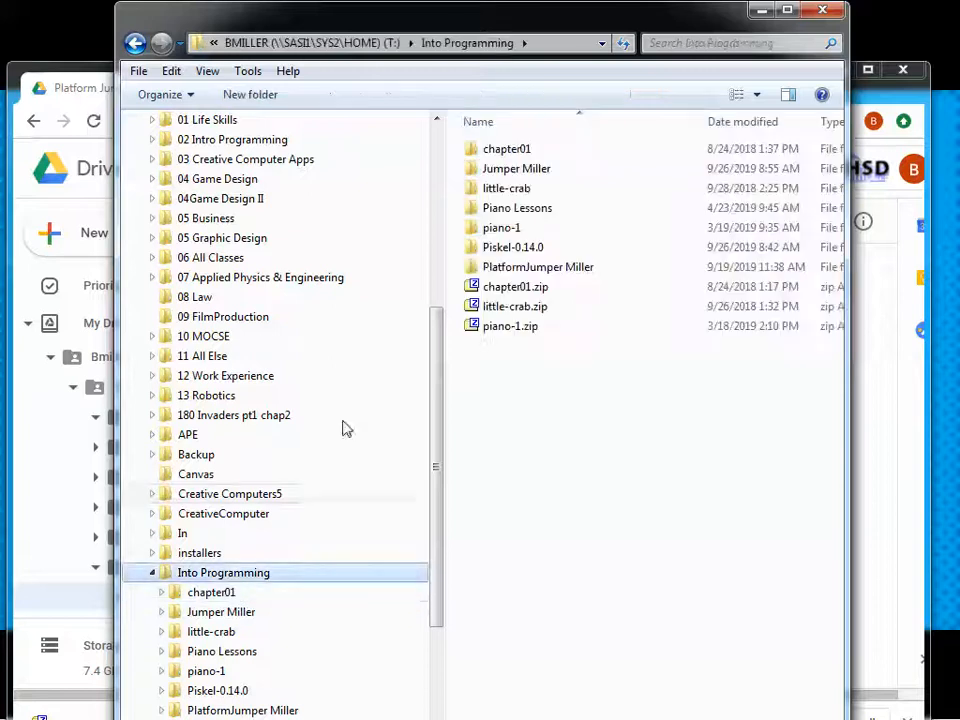
double_click(513, 250)
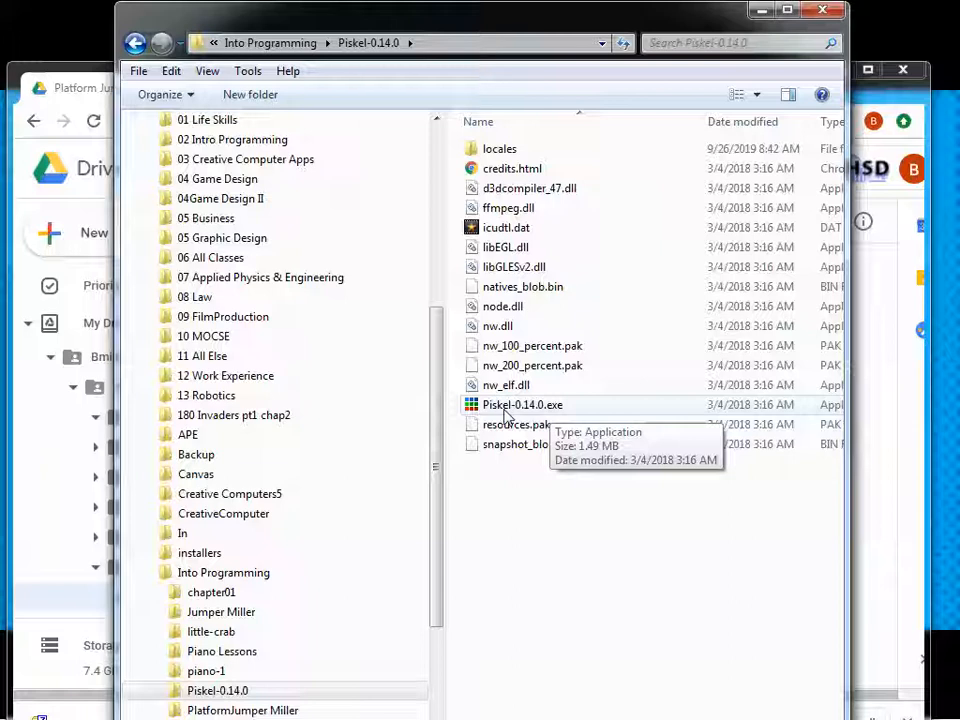
Switch to Piskel, create a new sprite and maximize its window
left_click_drag(958, 118, 278, 90)
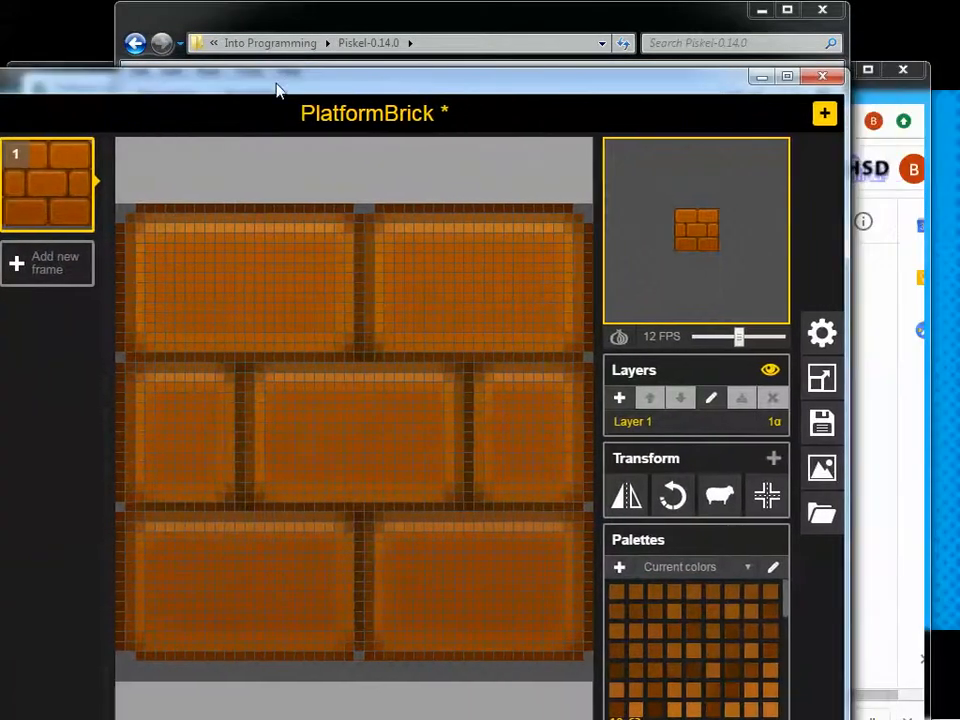
left_click(825, 115)
left_click_drag(866, 96, 494, 97)
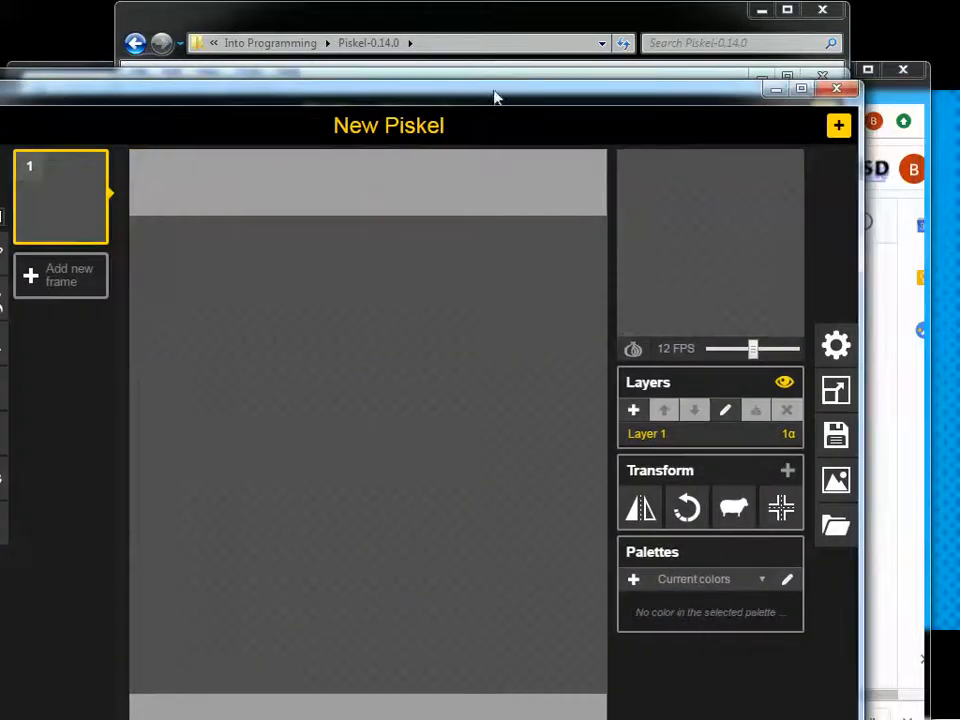
left_click(802, 92)
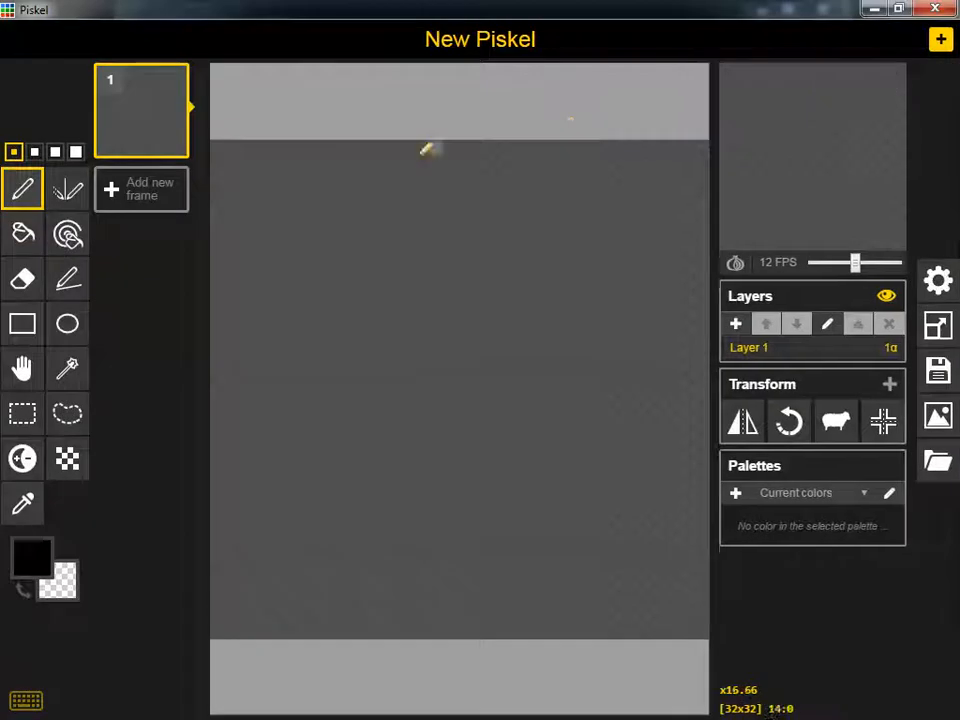
Import PlatformBrick.png from the images folder as a single image resized to 48 x 48, replacing the current animation
left_click(938, 461)
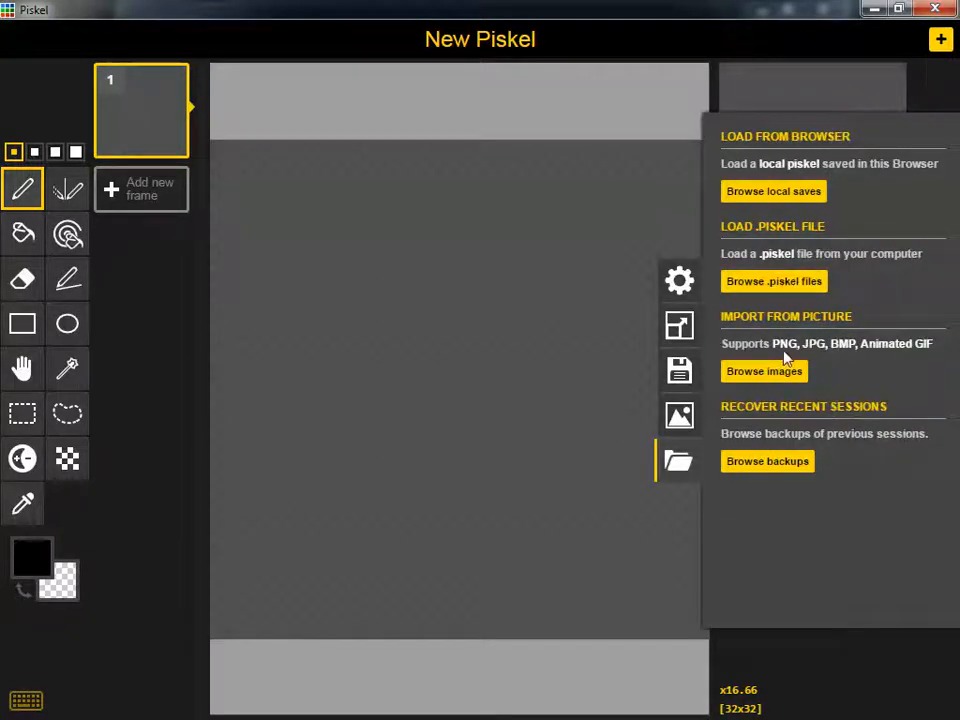
left_click(757, 372)
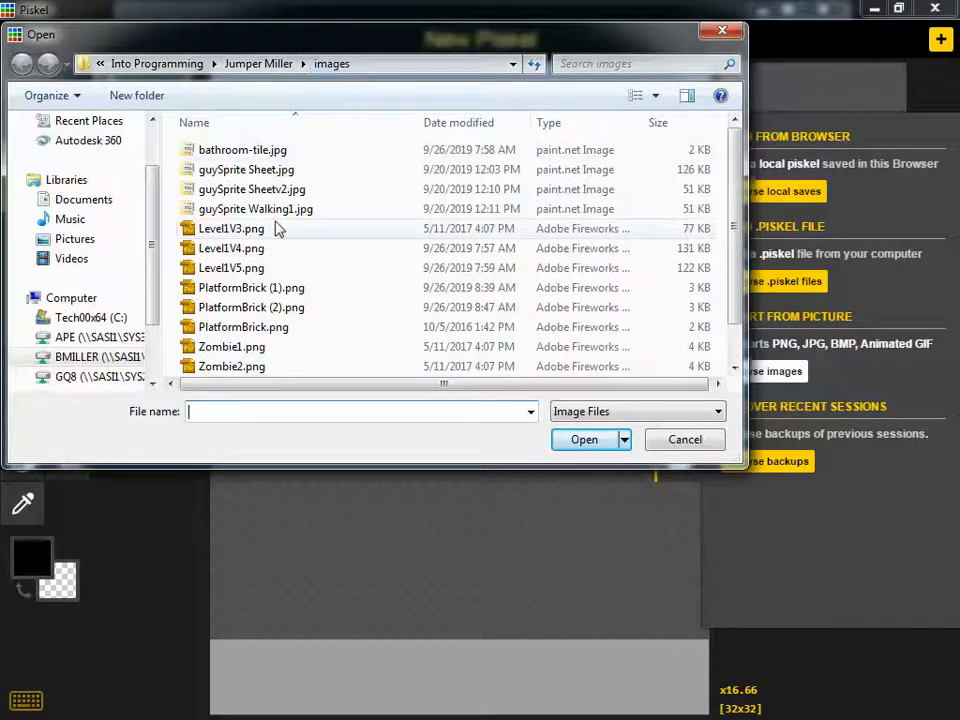
left_click(253, 327)
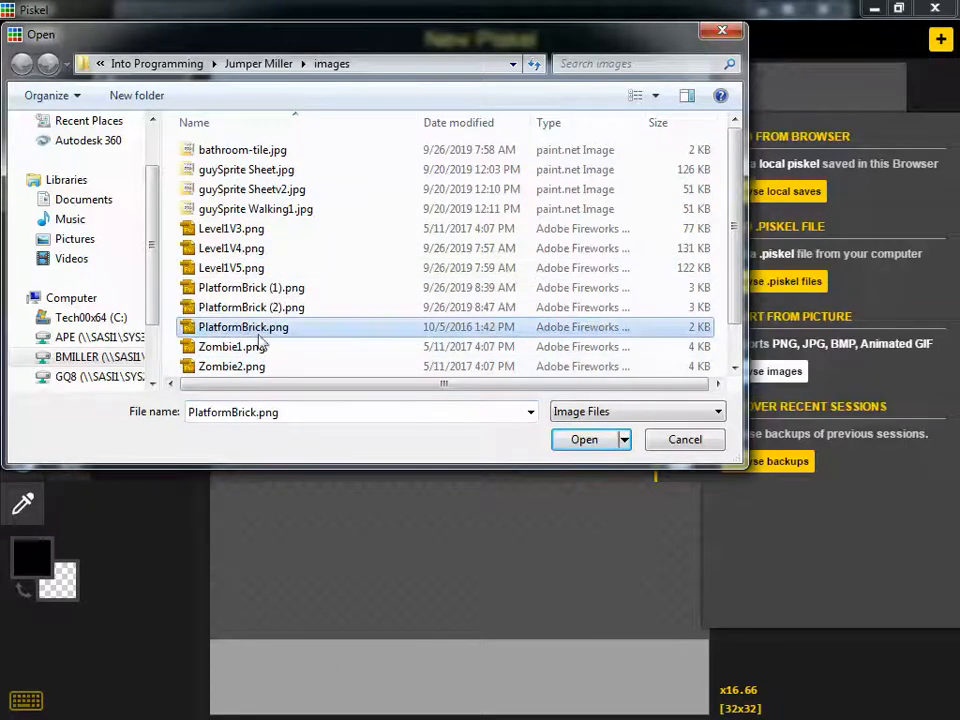
left_click(589, 446)
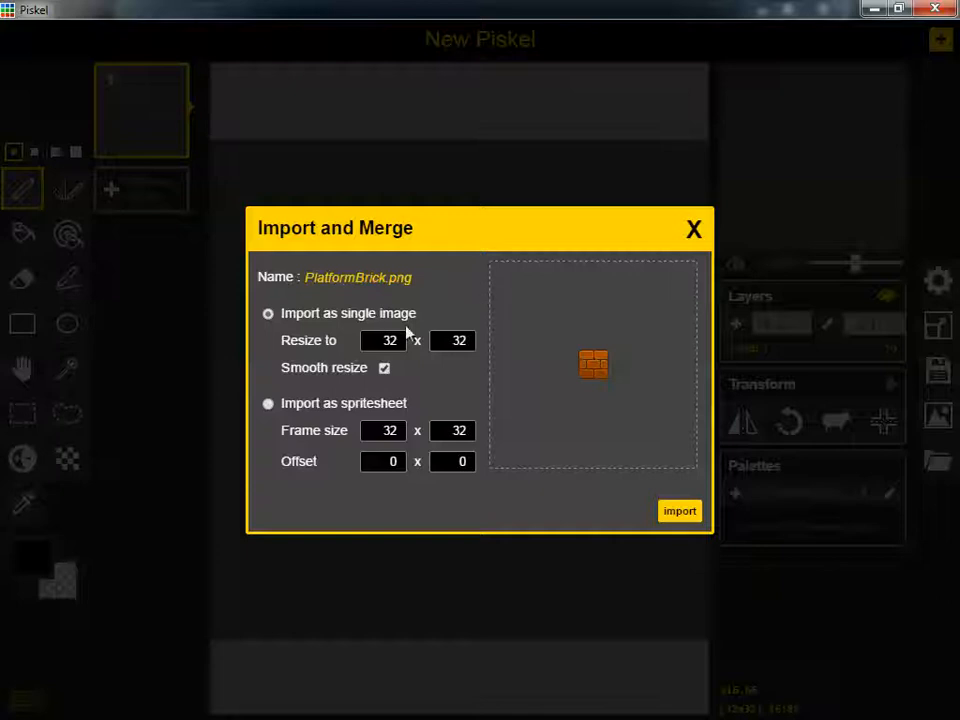
type("48")
left_click(698, 518)
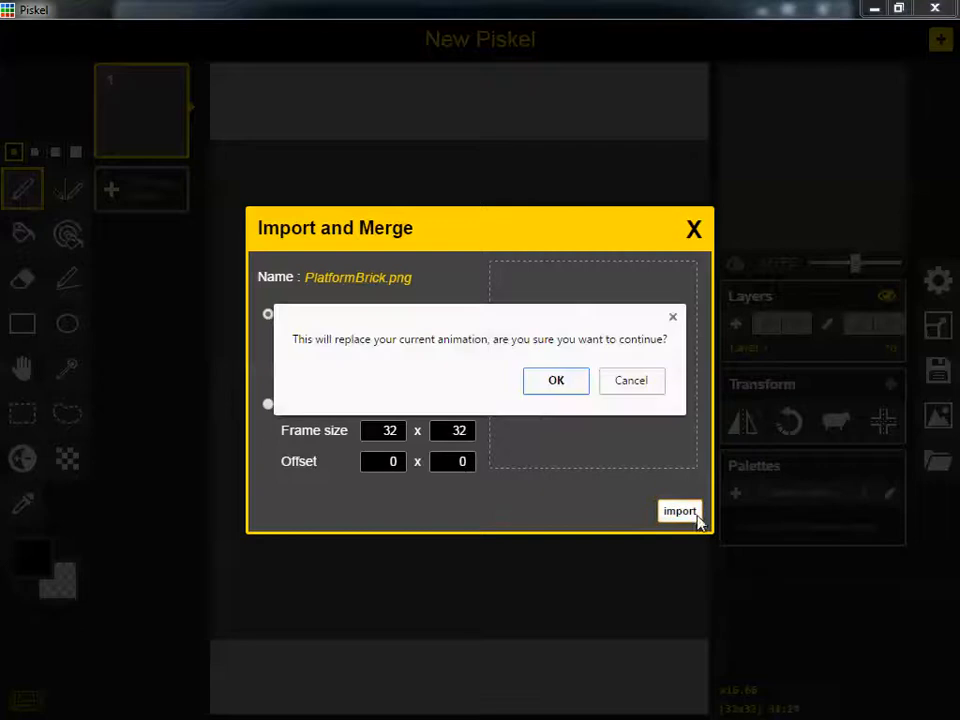
left_click(555, 384)
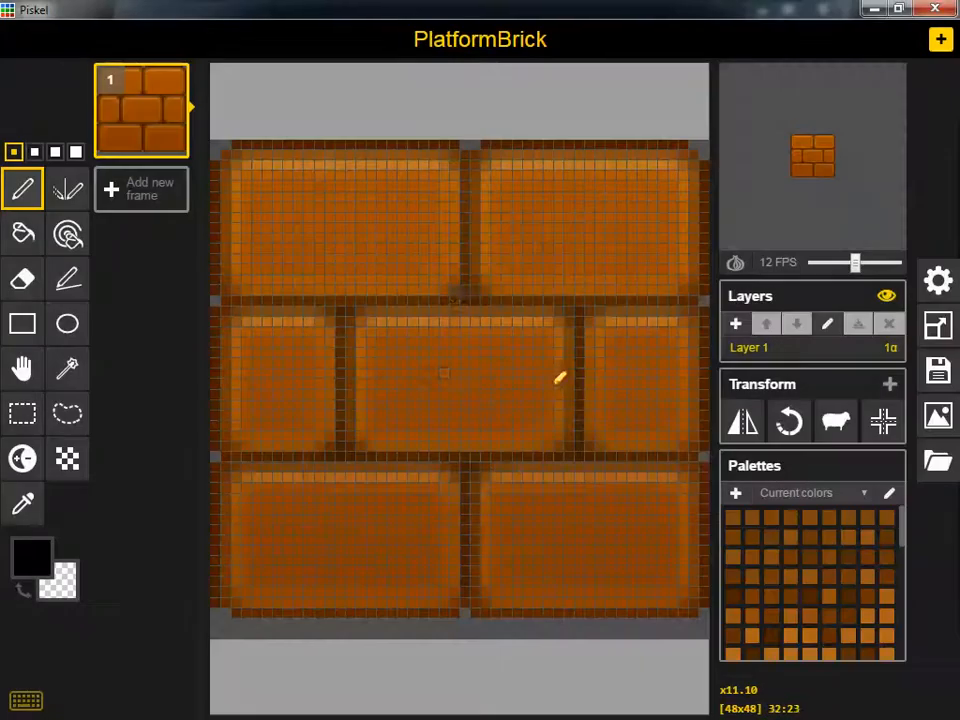
Export the brick sprite as a 48 x 48 PNG named PlatformBrick (3).png into the Jumper Miller images folder
left_click(936, 420)
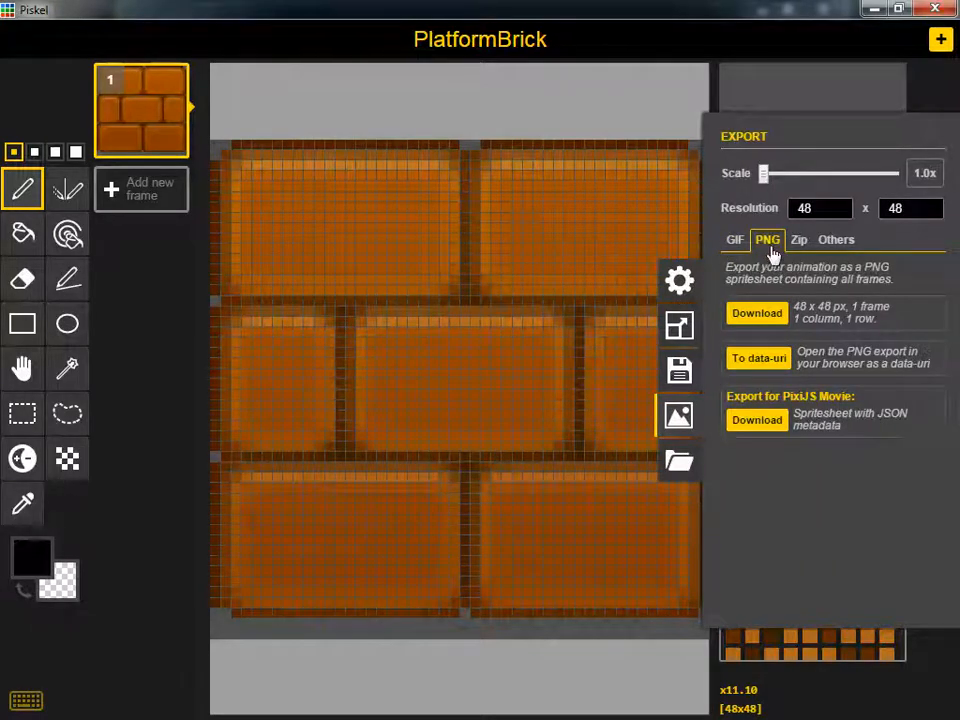
left_click(771, 320)
left_click(757, 316)
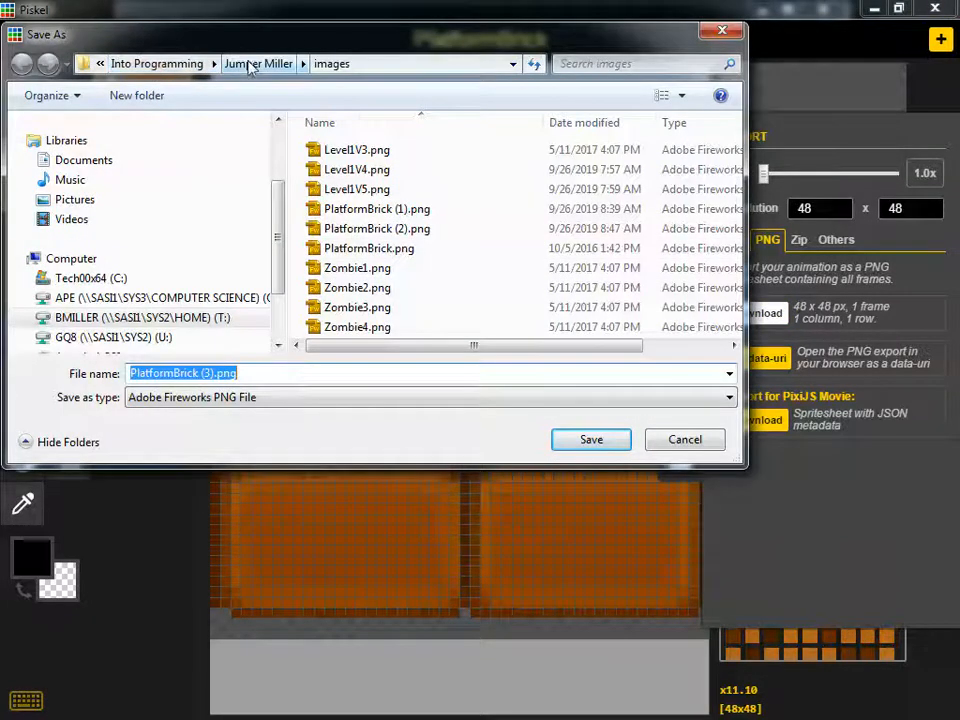
left_click(332, 64)
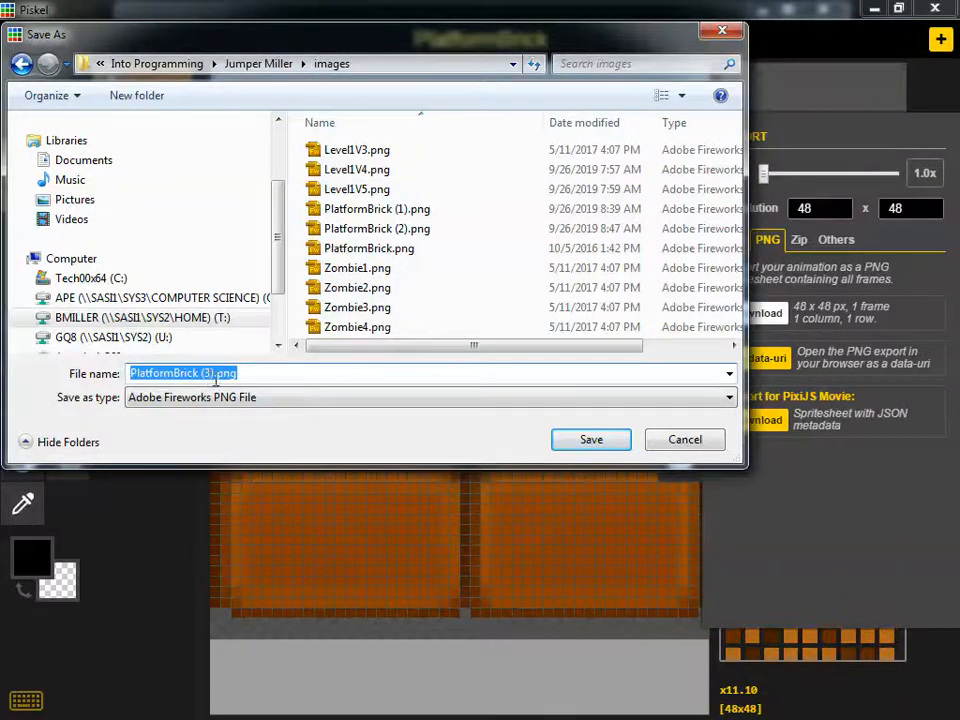
left_click(598, 443)
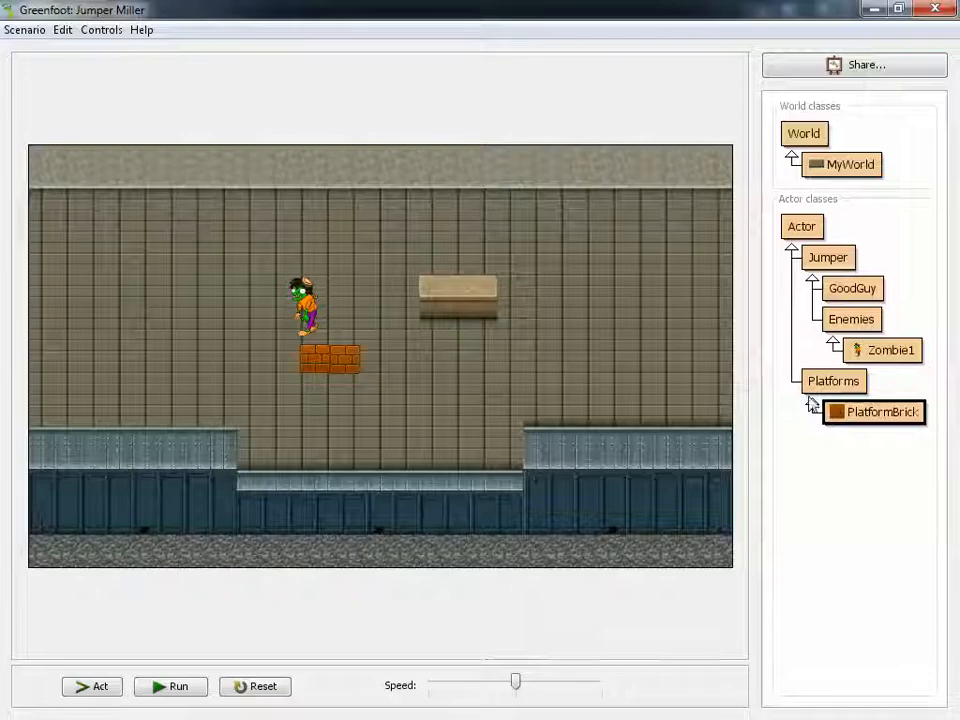
In Greenfoot, set the image of the PlatformBrick class to PlatformBrick (3).png
right_click(881, 421)
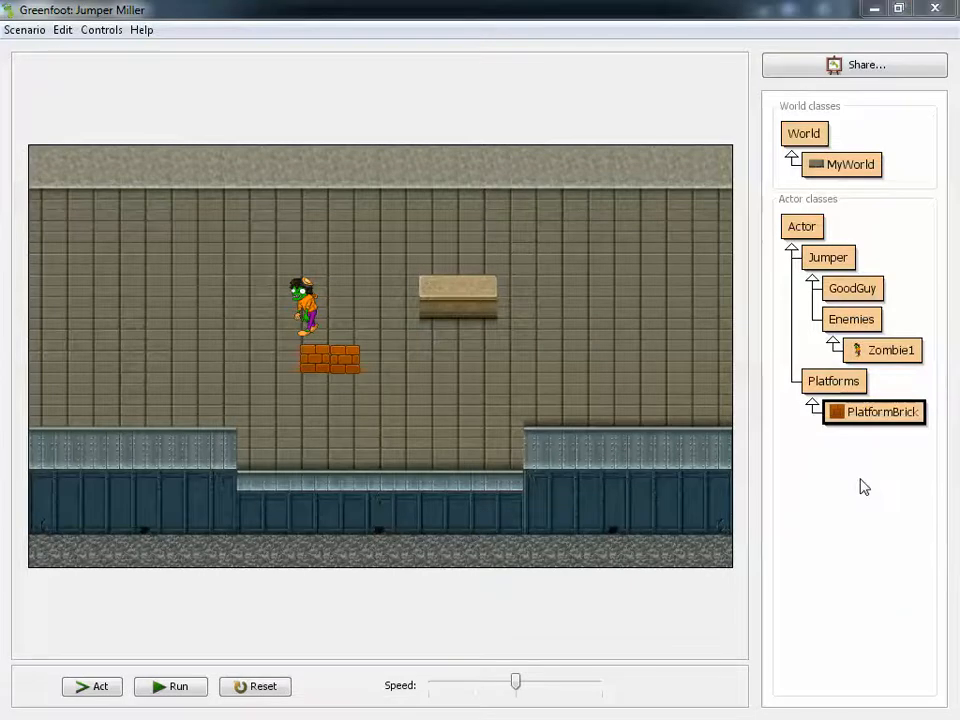
left_click(864, 484)
left_click(355, 408)
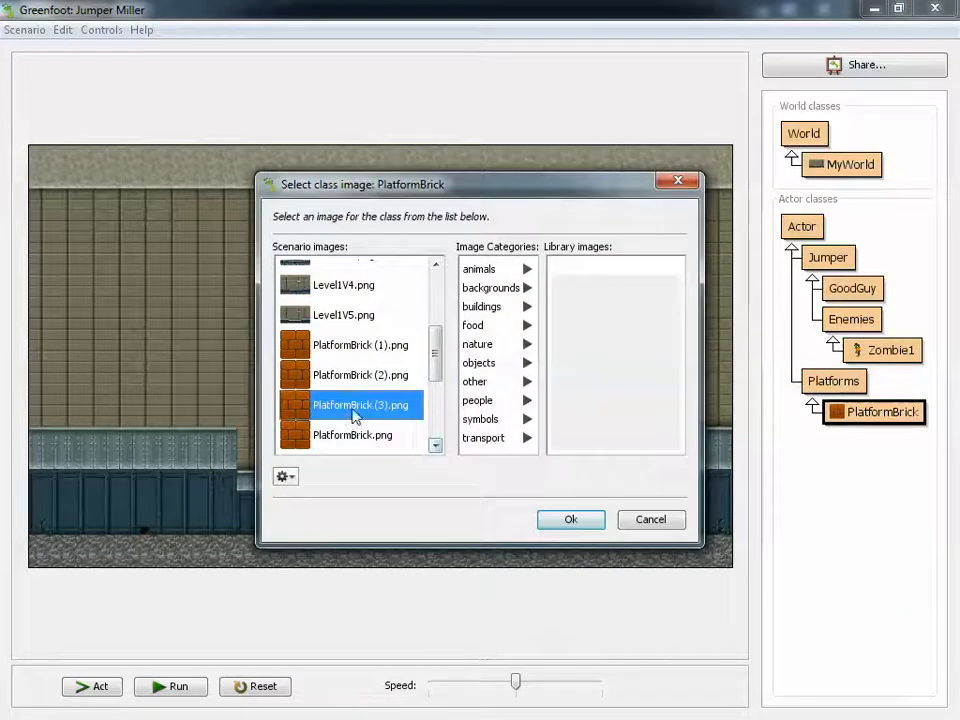
left_click(568, 519)
Create a new PlatformBrick object and place it in the world just beside the two existing small bricks
right_click(848, 418)
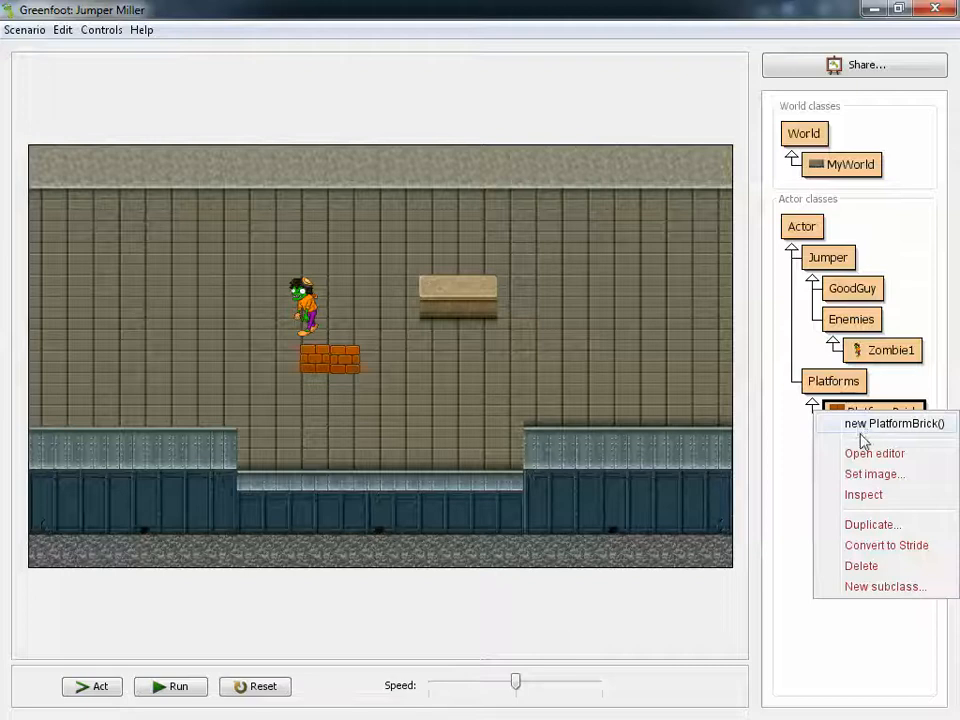
left_click(866, 424)
left_click(392, 372)
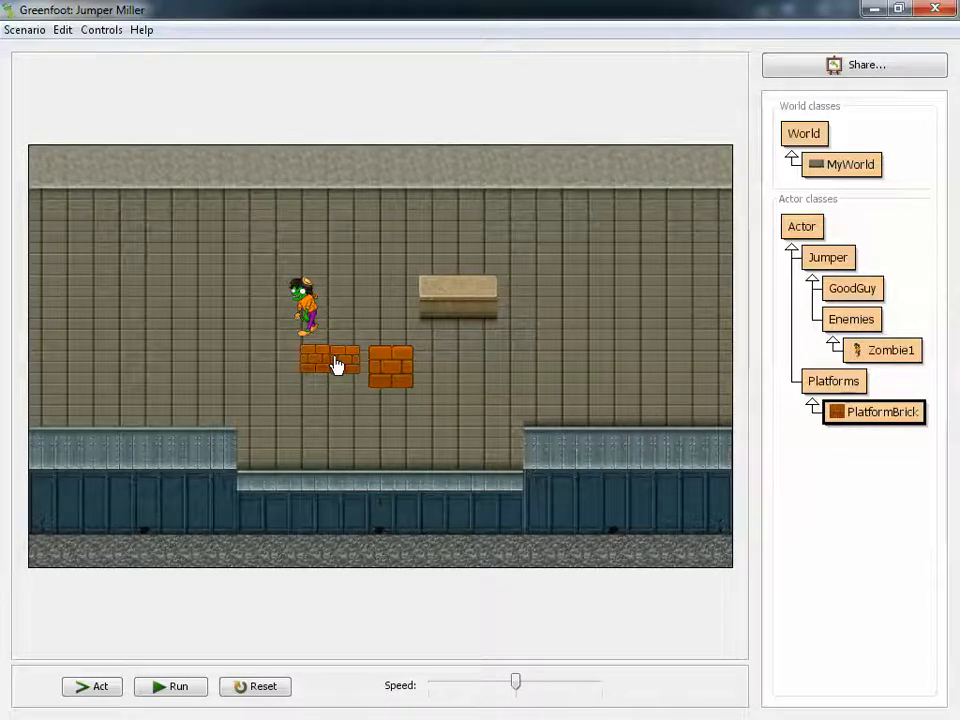
Set the PlatformBrick class image to the original PlatformBrick.png
right_click(862, 418)
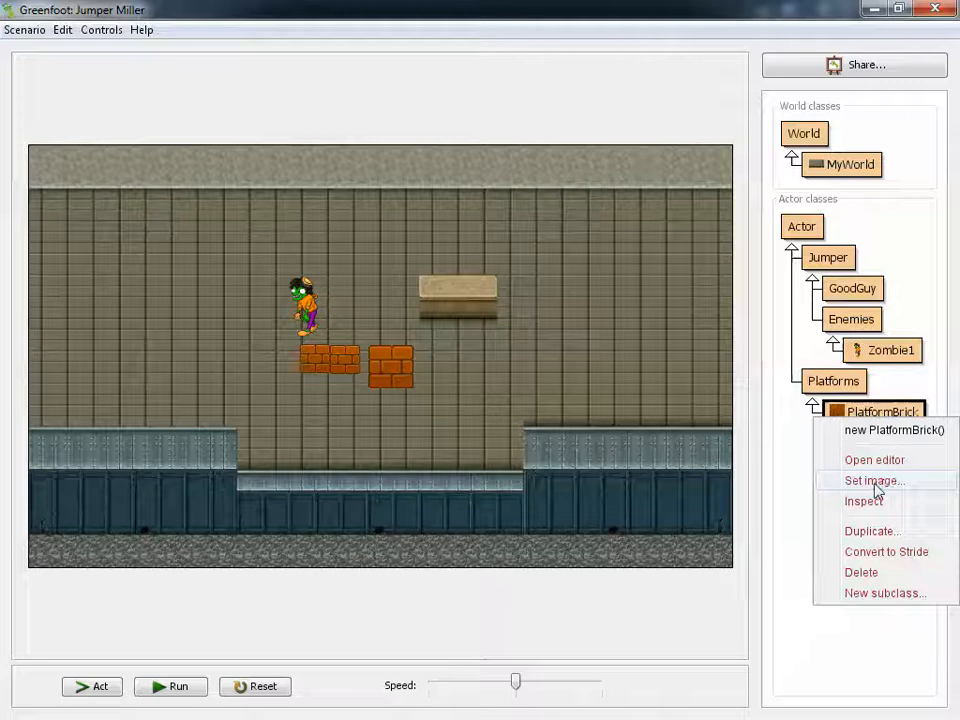
left_click(812, 482)
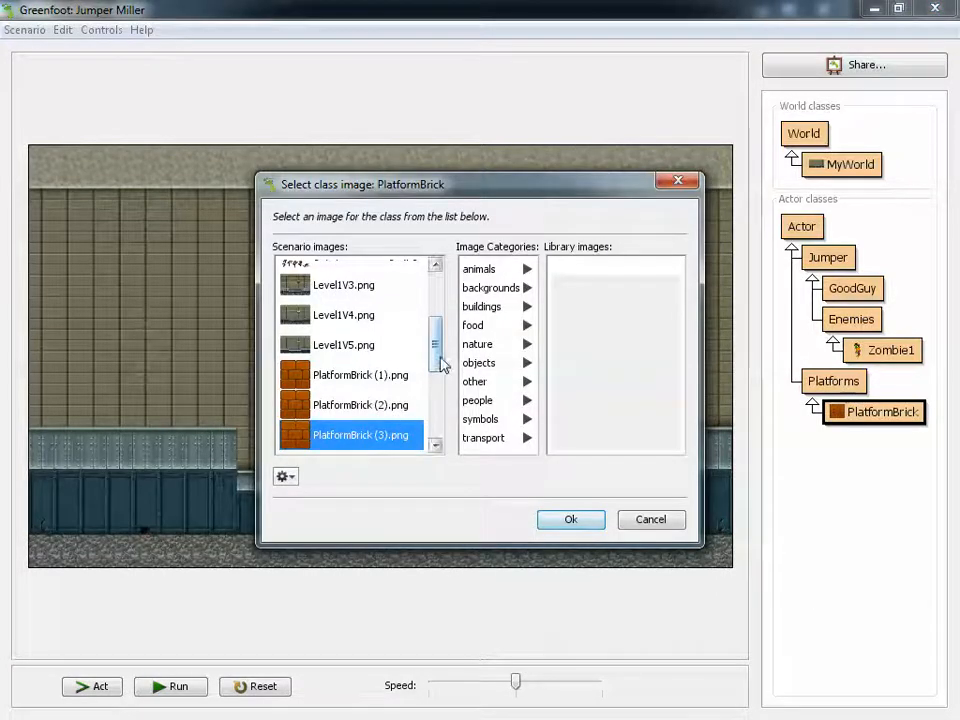
scroll(439, 362, "down", 3)
left_click(378, 382)
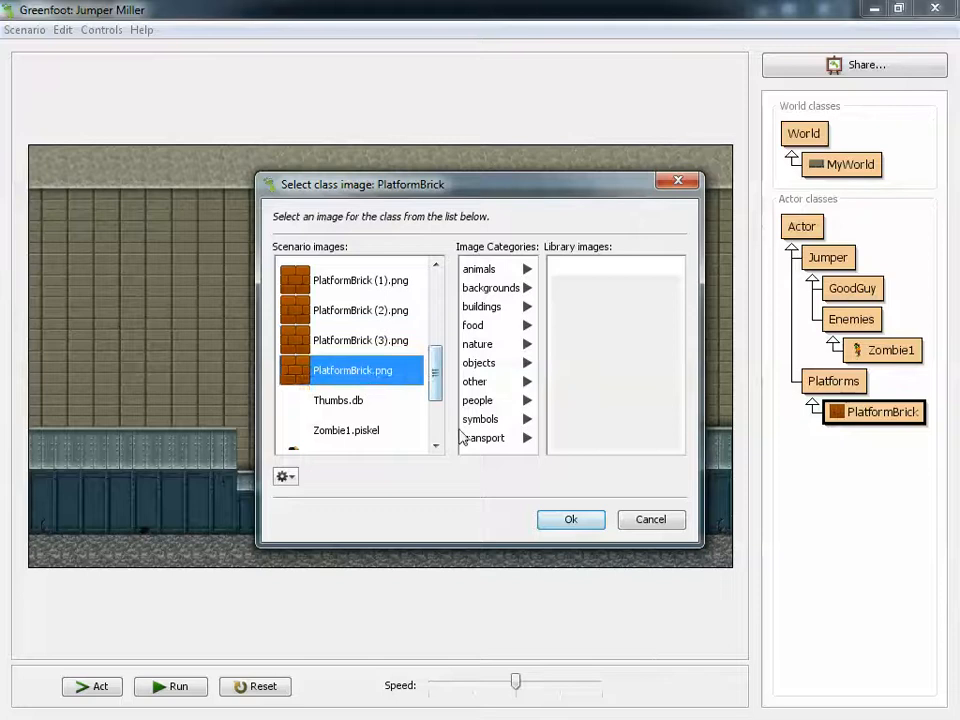
left_click(558, 520)
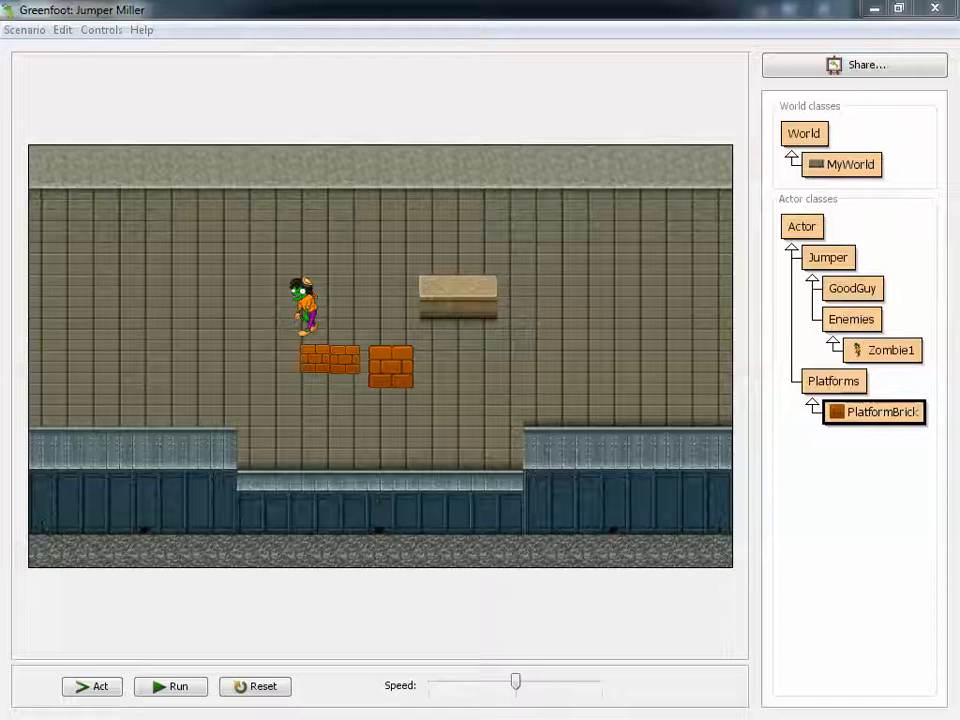
Switch to the Platform Jumper Lesson 1 Scoring Guide and read the Part 5 items on the platform image and bad guy sprite
left_click_drag(959, 105, 375, 2)
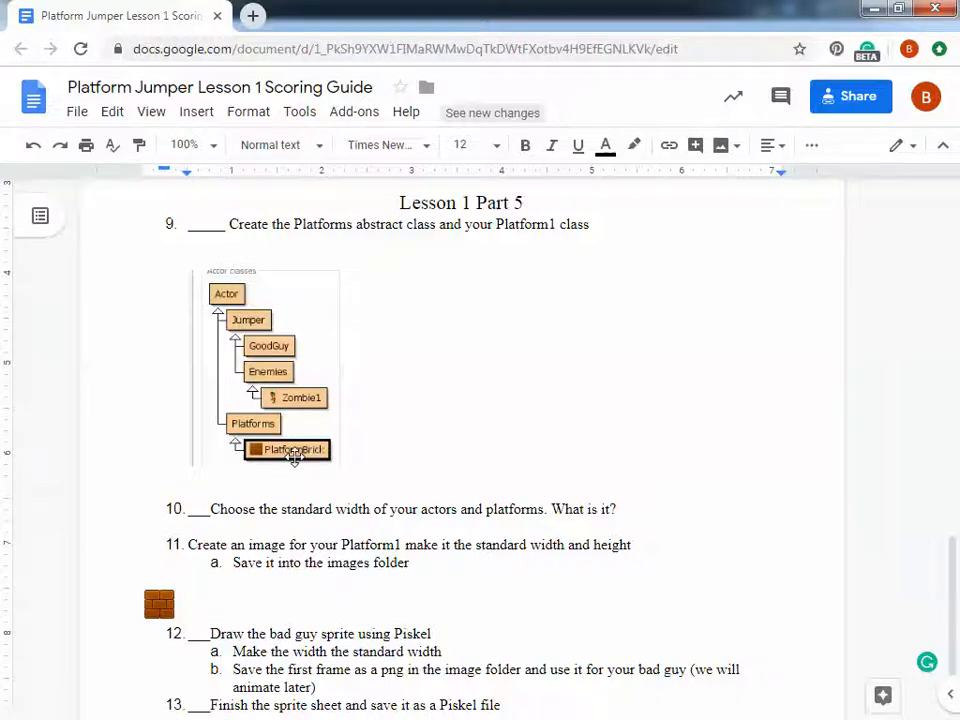
scroll(315, 446, "down", 1)
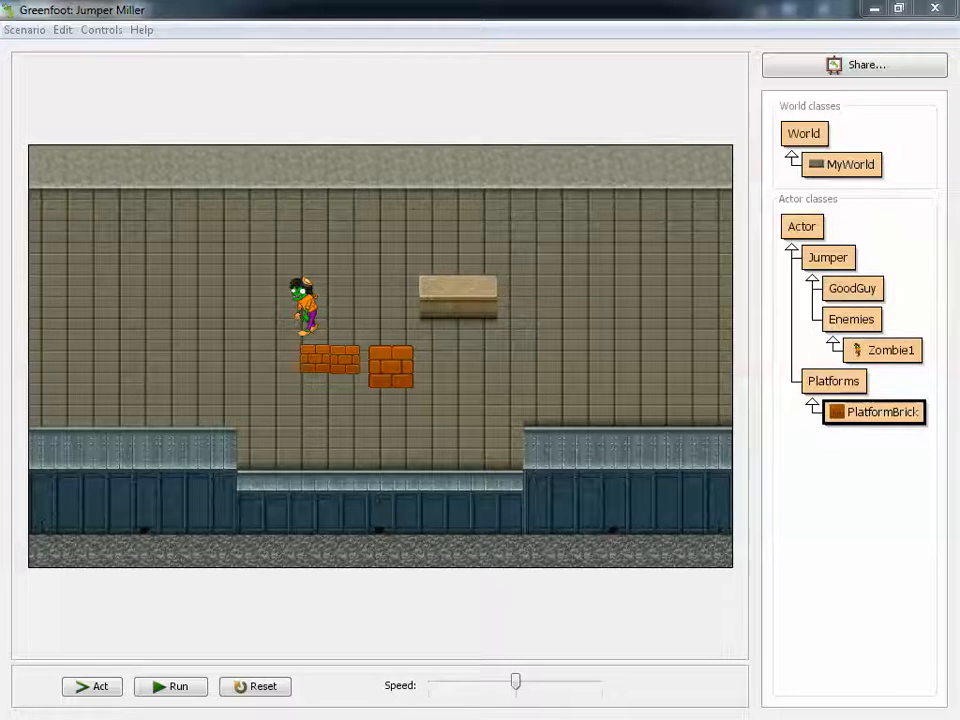
Switch to Piskel, create a new sprite in a maximized window and resize its height to 66 px
key("alt+Tab")
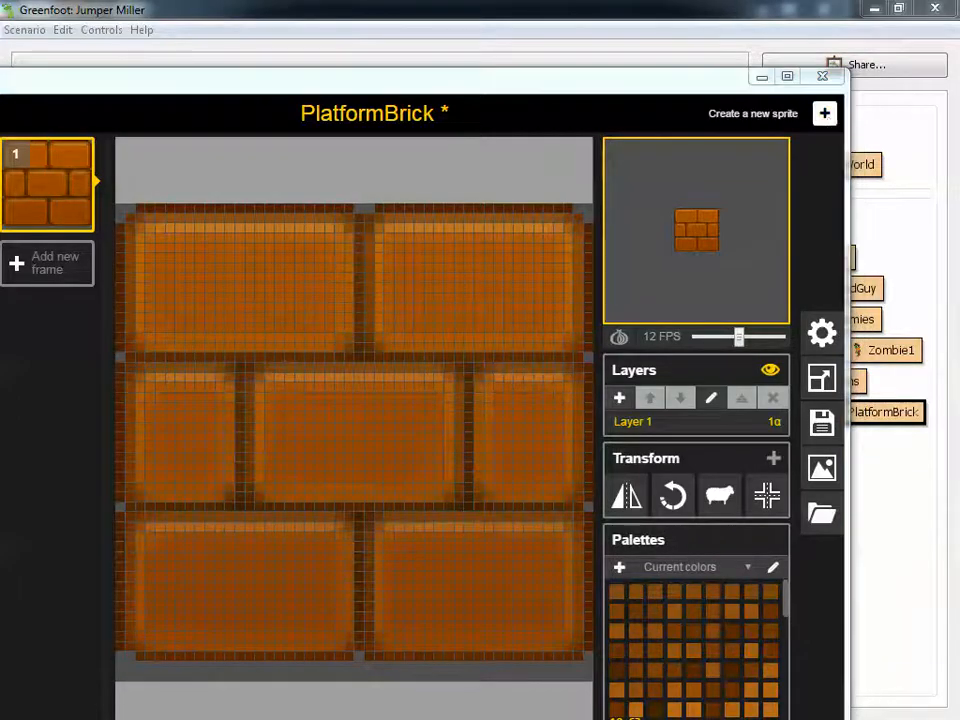
left_click_drag(958, 95, 66, 85)
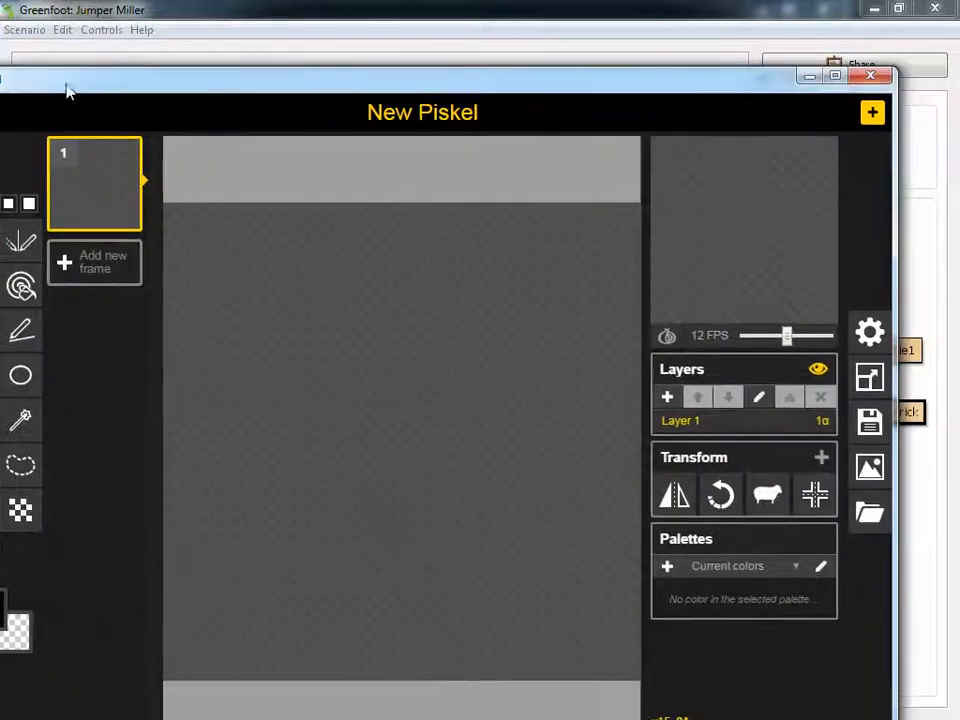
left_click(835, 75)
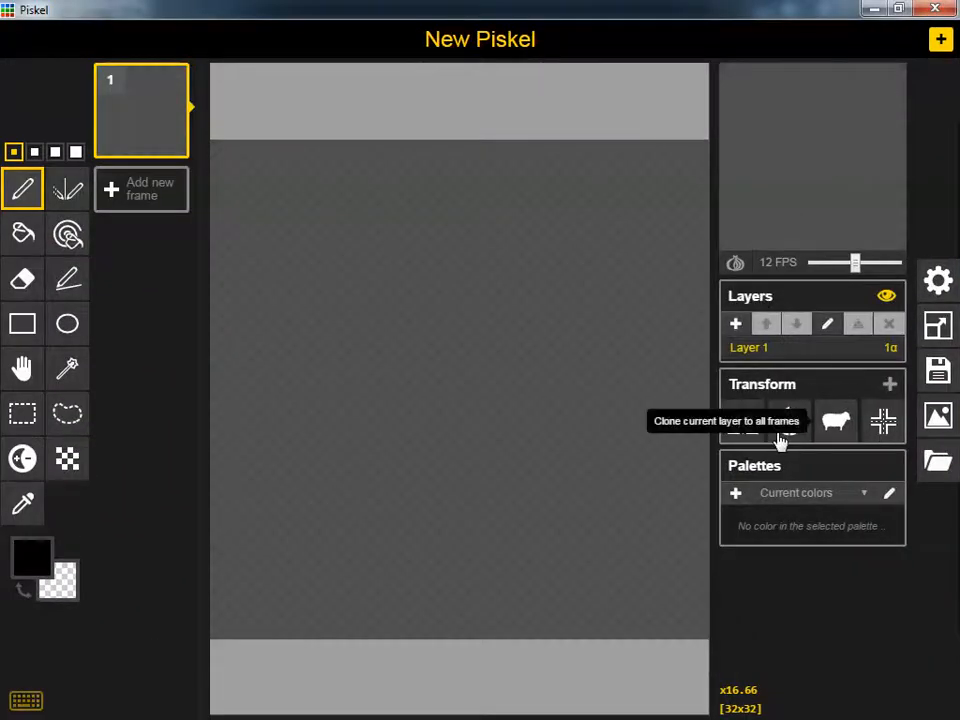
left_click(935, 328)
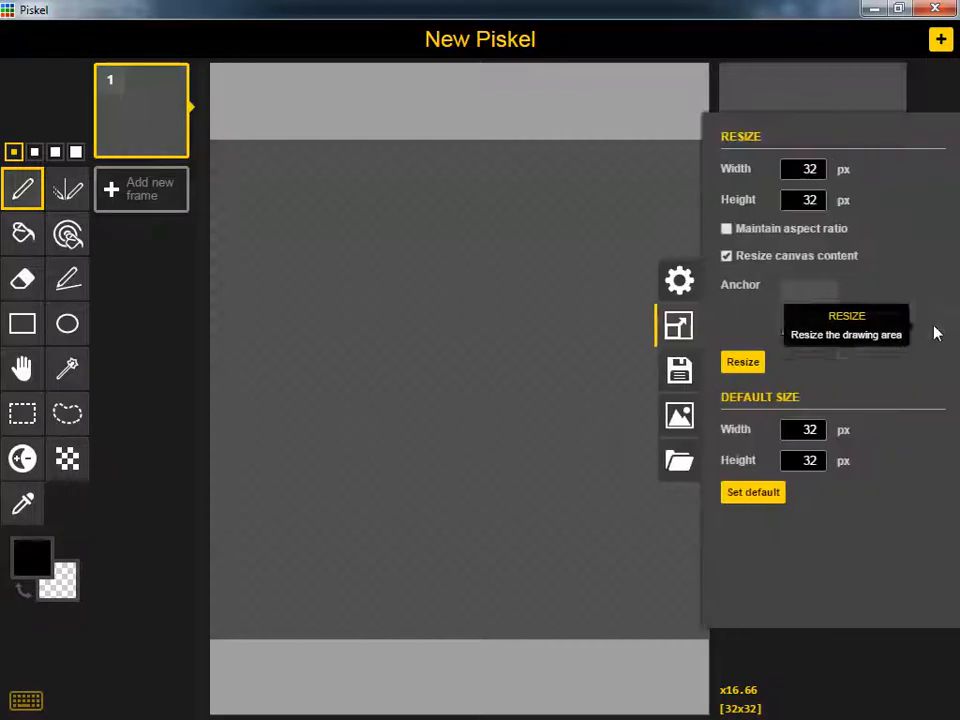
double_click(806, 200)
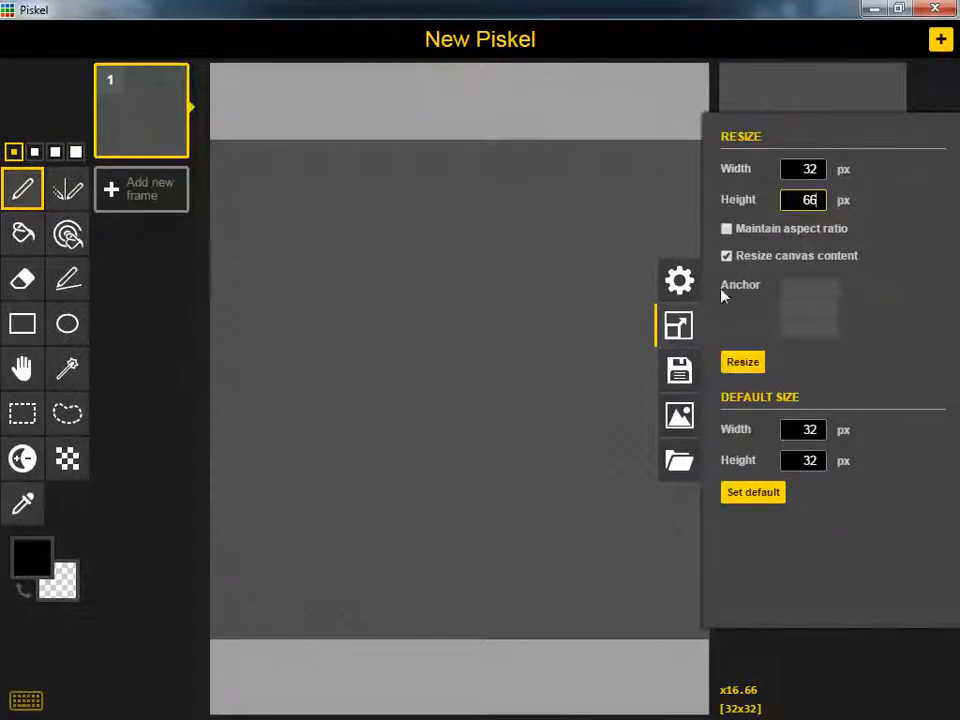
left_click(741, 363)
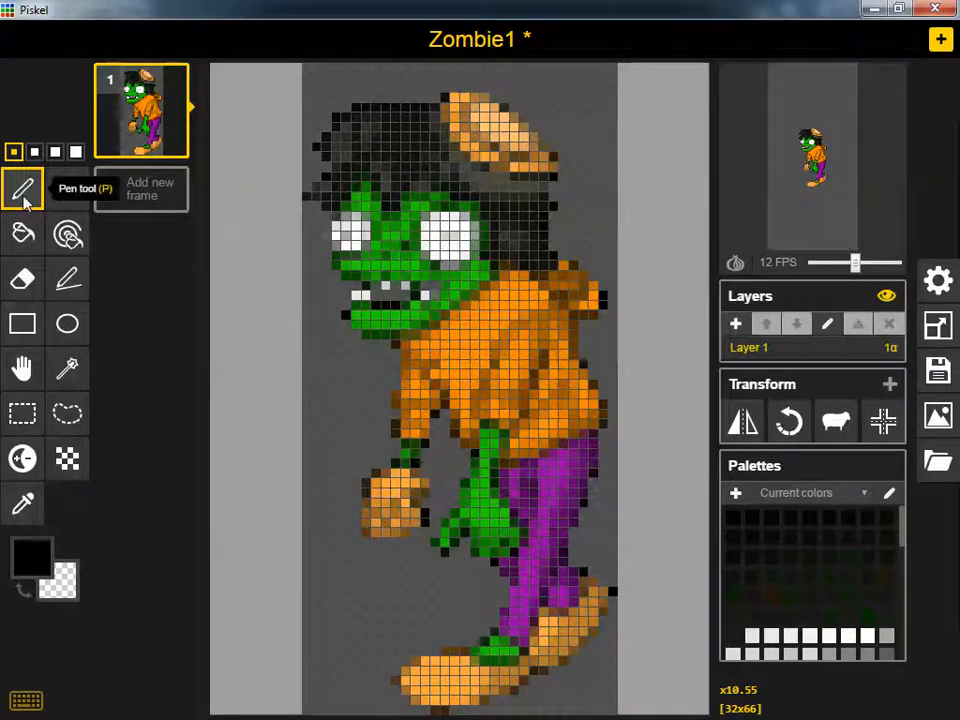
Draw a black pupil in each of the zombie's eyes and save the sprite as Zombie1.piskel in the images folder, replacing the existing file
left_click(347, 236)
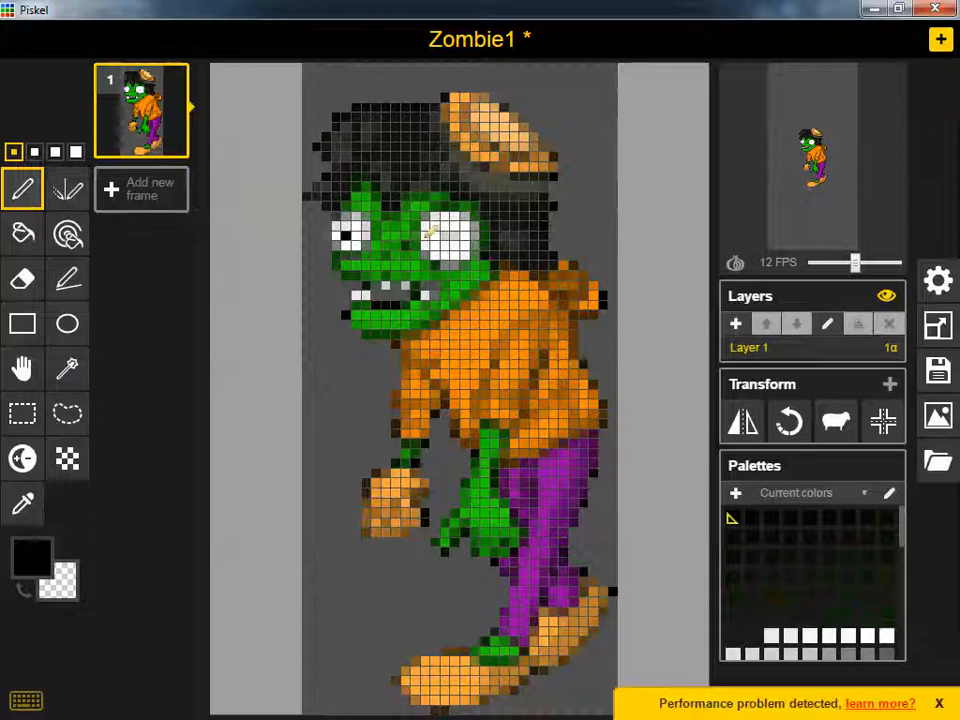
left_click(454, 236)
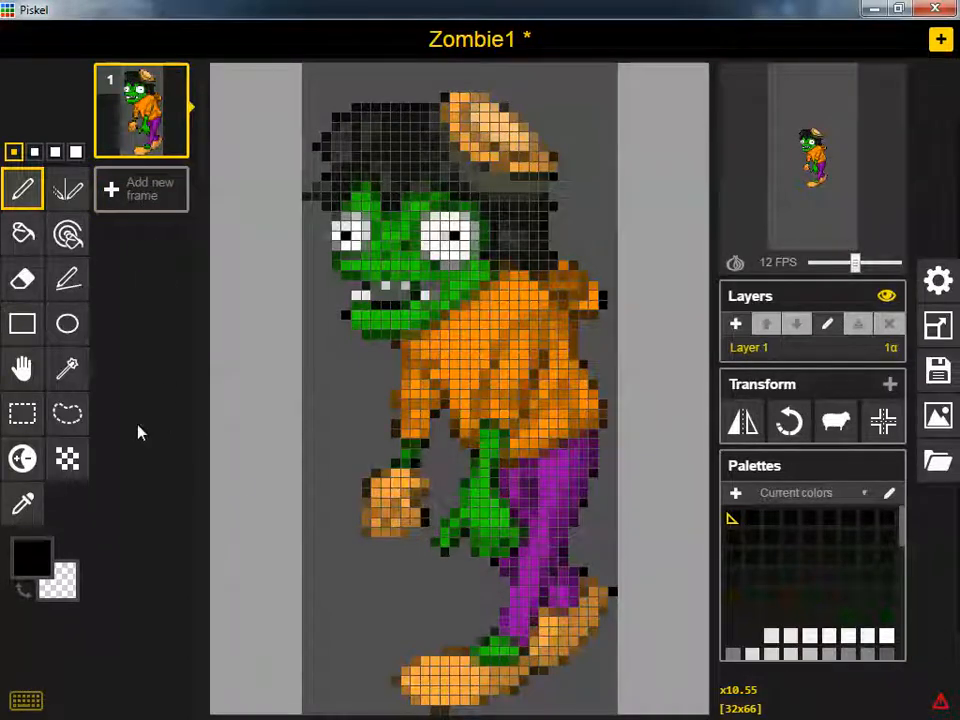
left_click(939, 376)
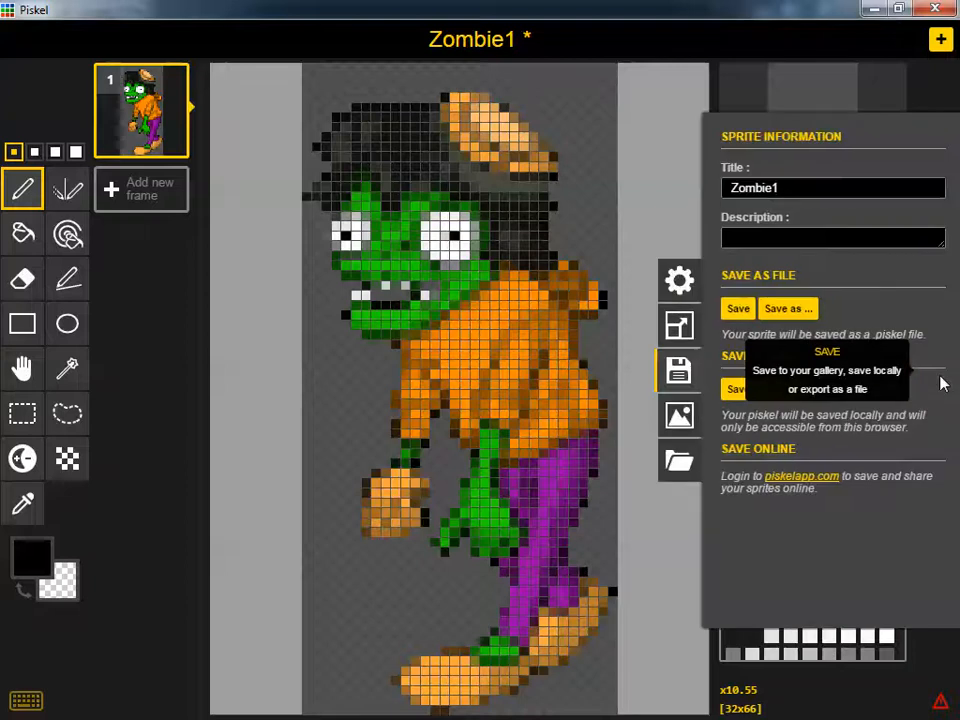
left_click(739, 313)
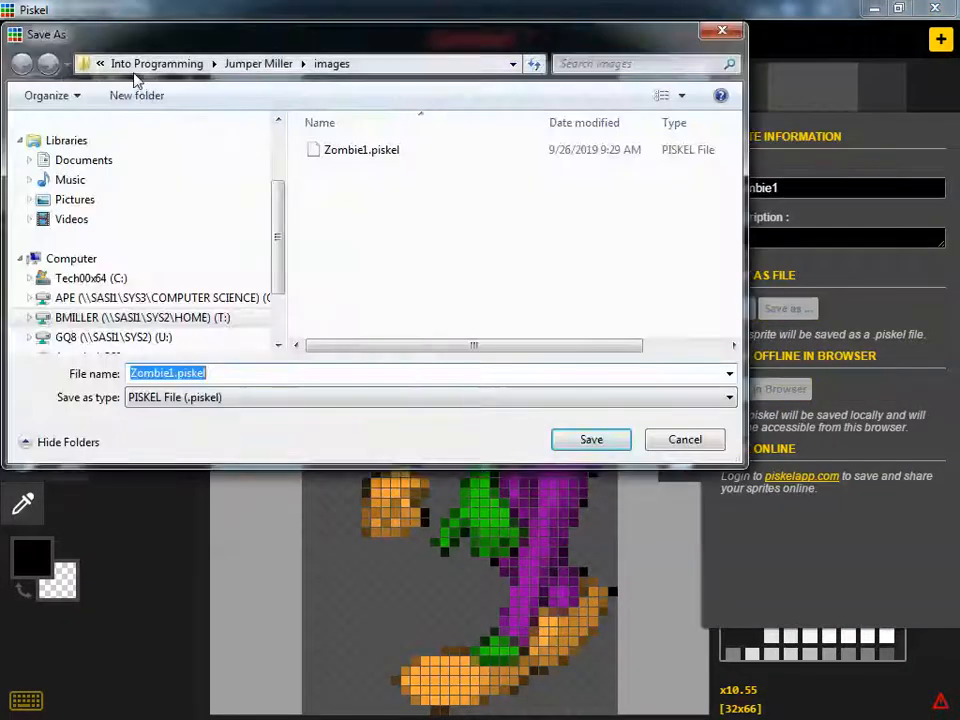
left_click(333, 66)
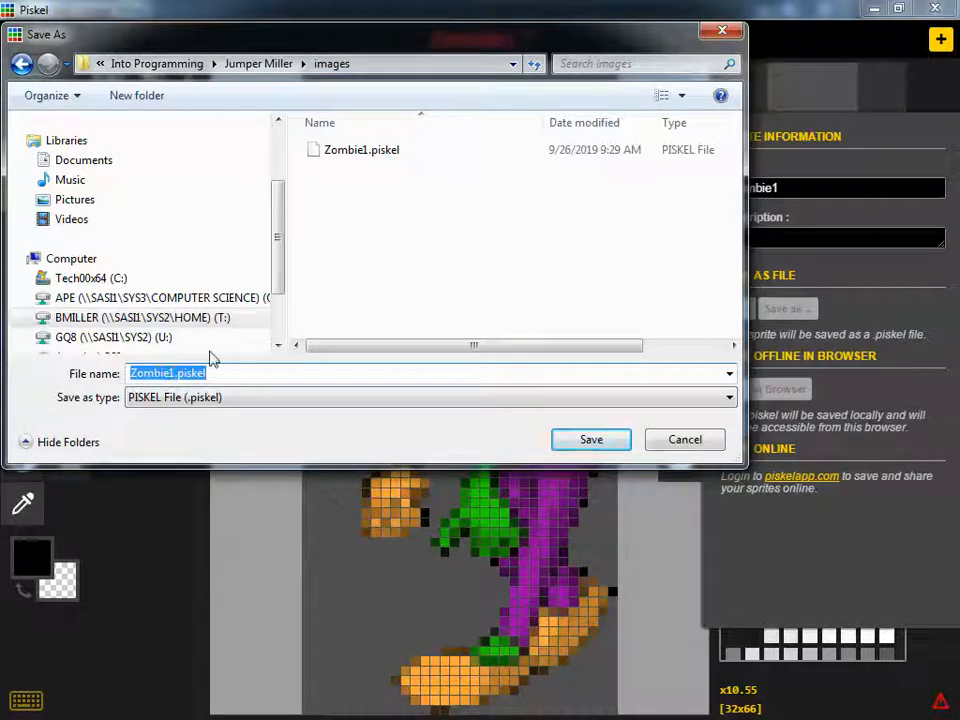
left_click(580, 441)
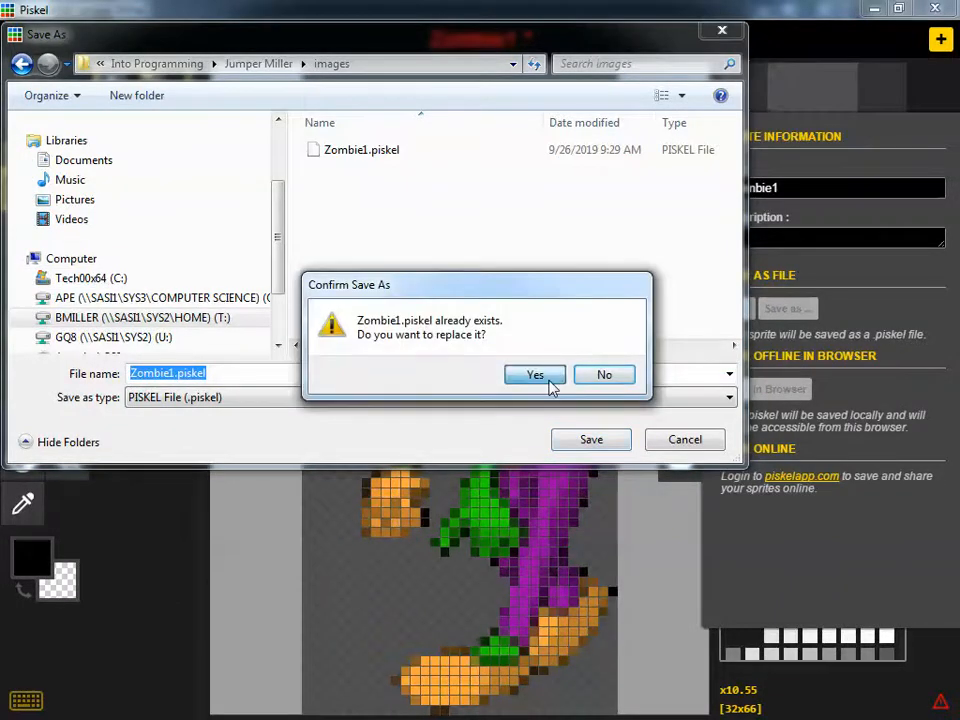
left_click(550, 380)
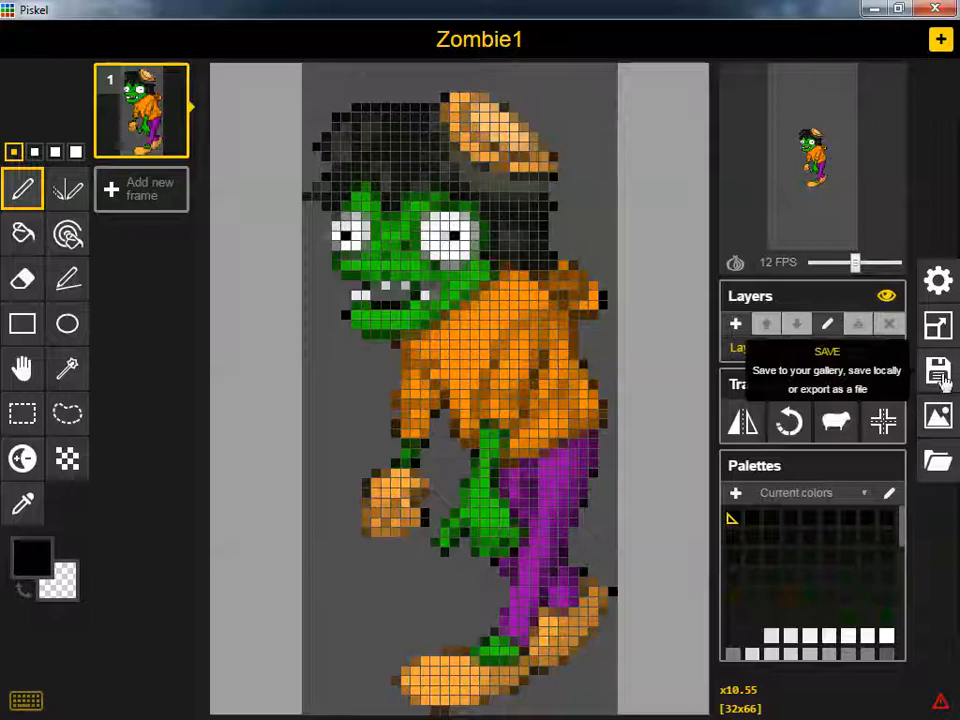
Duplicate the first frame of the Zombie1 sprite
mouse_move(172, 141)
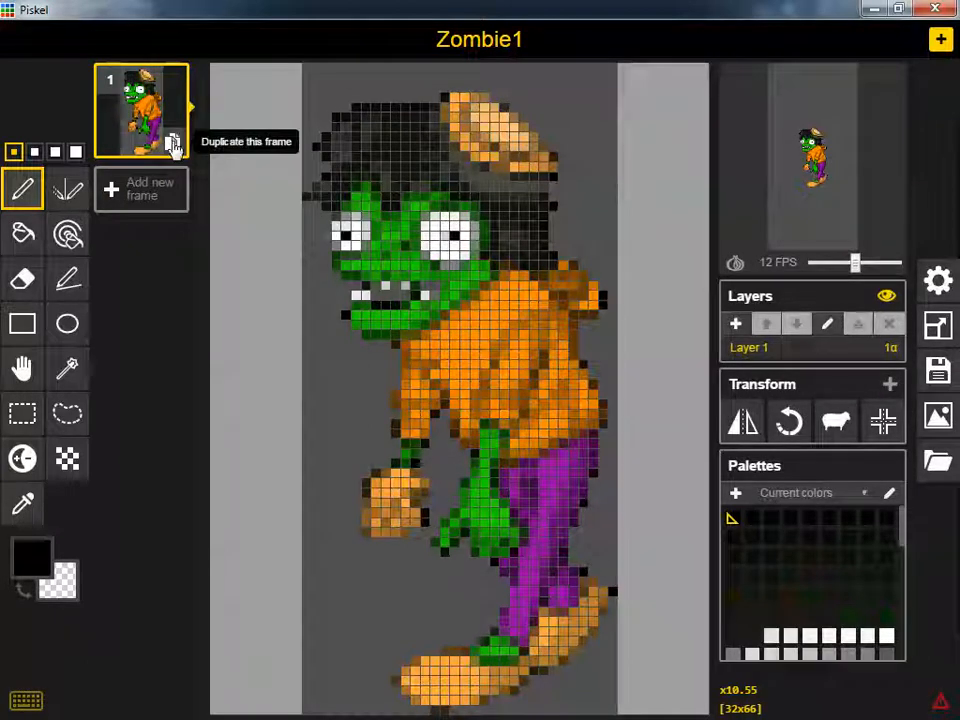
left_click(172, 141)
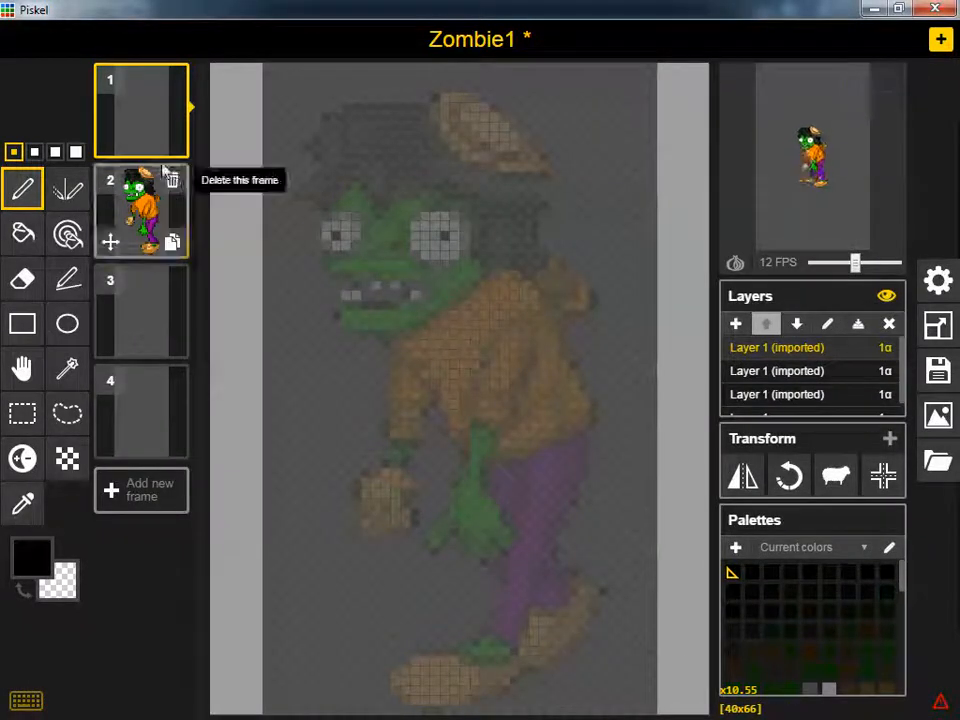
View frames 2 and 3 of the Zombie1 sprite and select the imported layer that holds frame 3's zombie
mouse_move(148, 138)
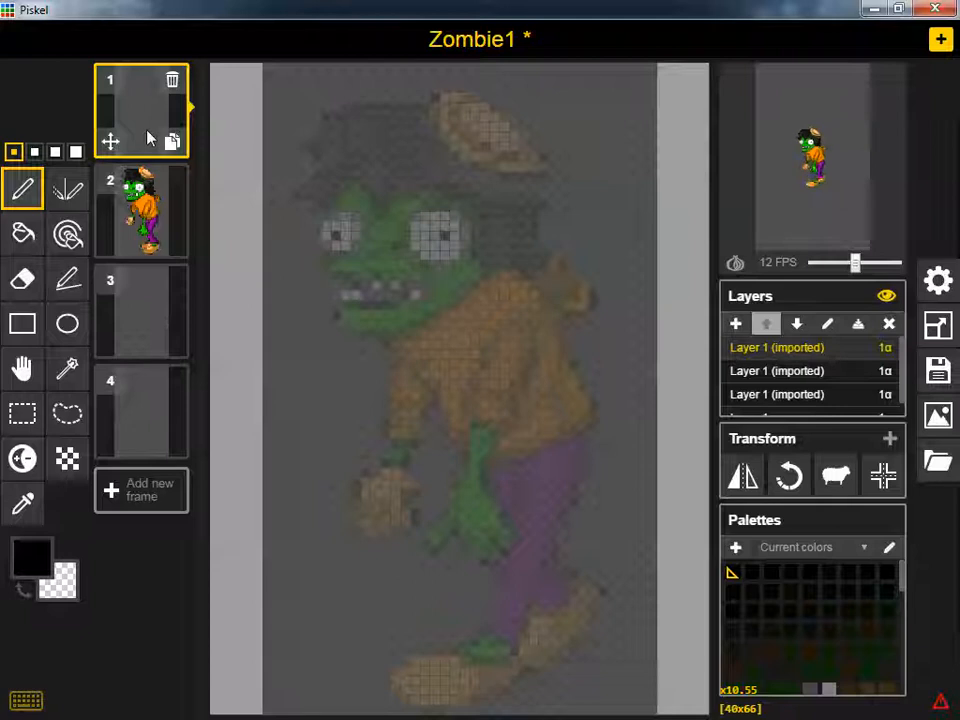
left_click(155, 215)
left_click(144, 312)
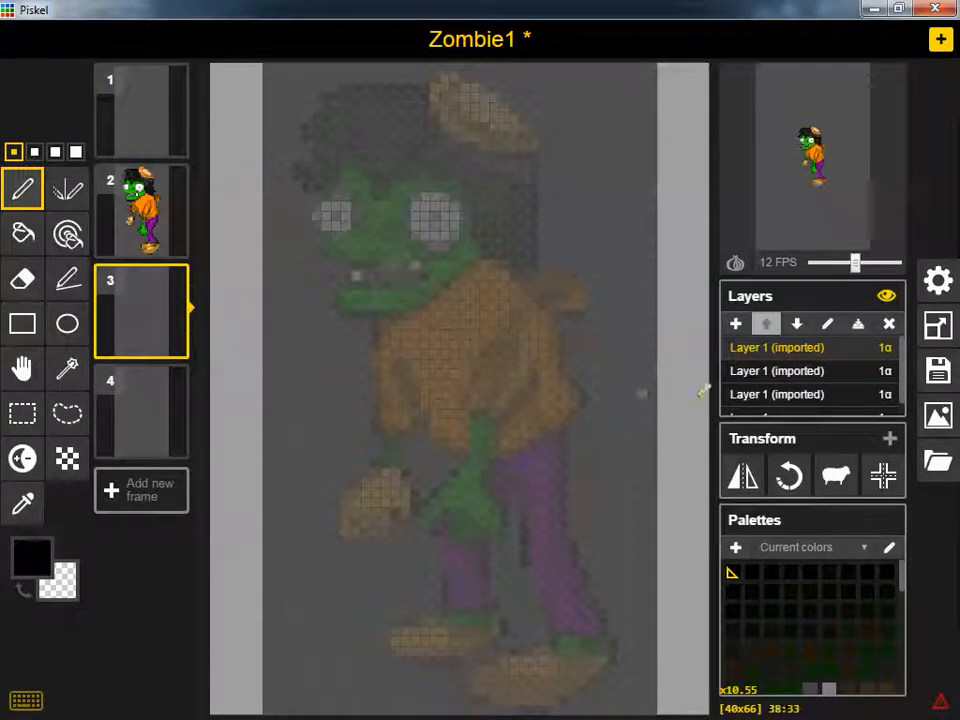
scroll(831, 407, "down", 1)
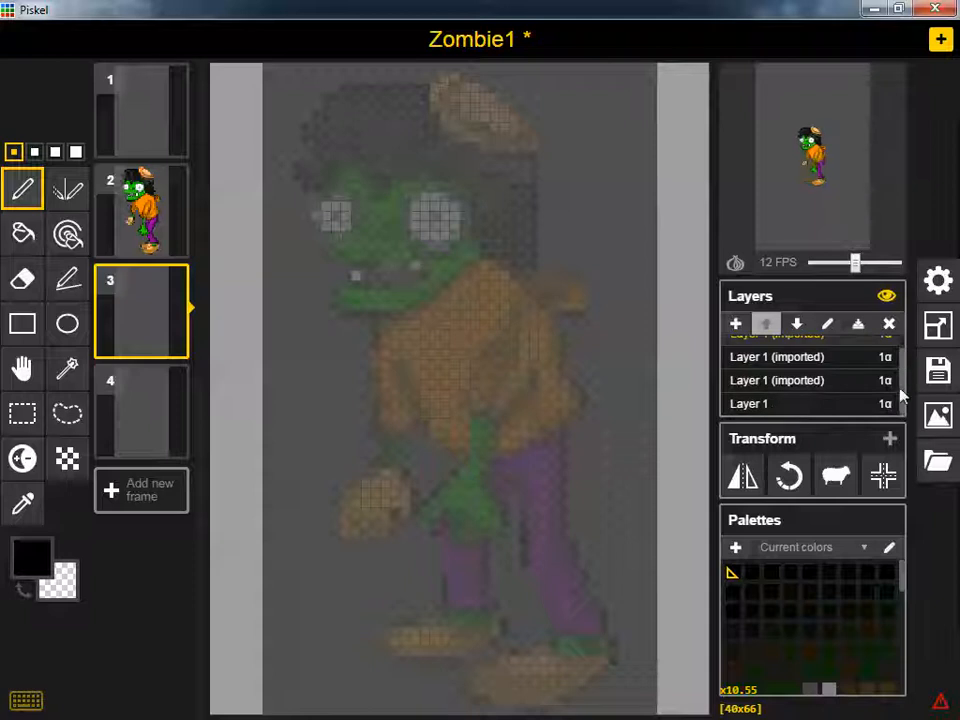
left_click(793, 390)
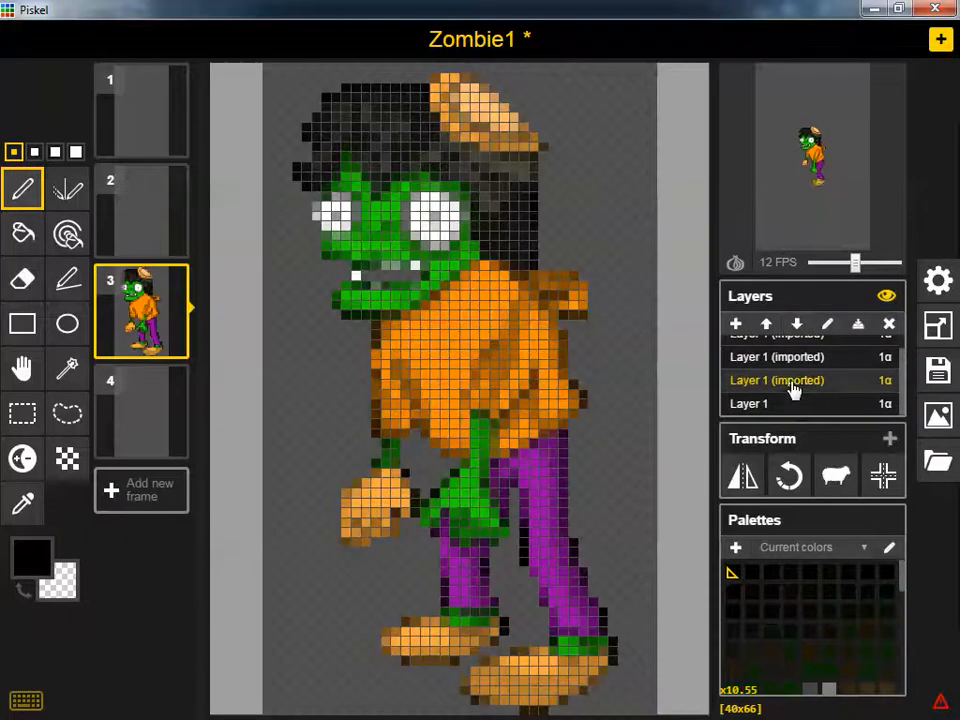
Set the animation preview speed to 5 FPS and save the Zombie1 sprite to its existing file
left_click_drag(855, 262, 831, 265)
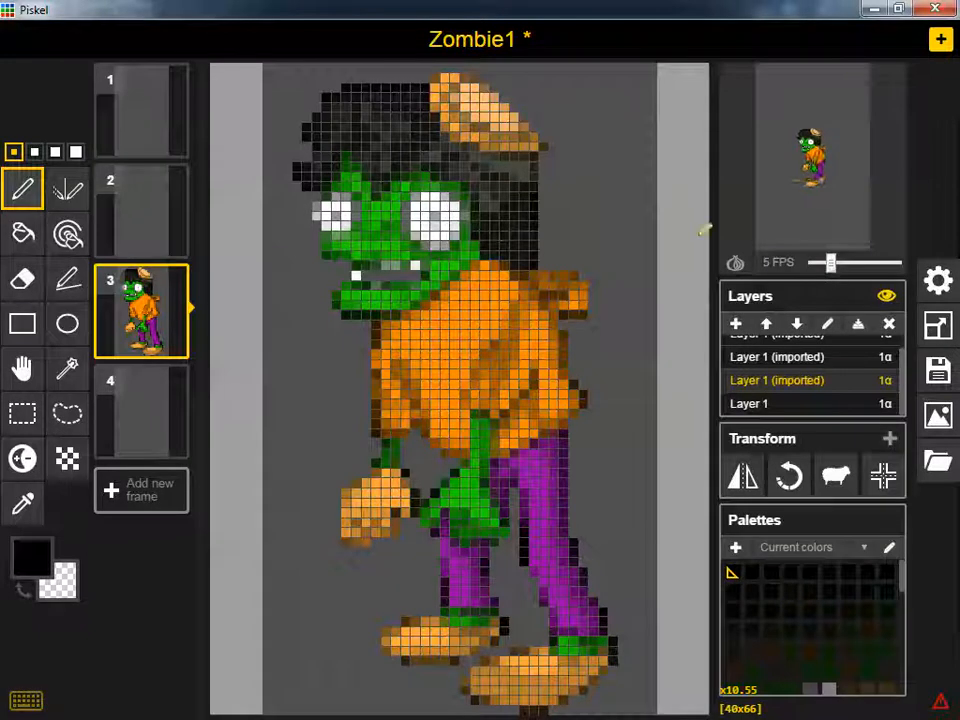
mouse_move(840, 142)
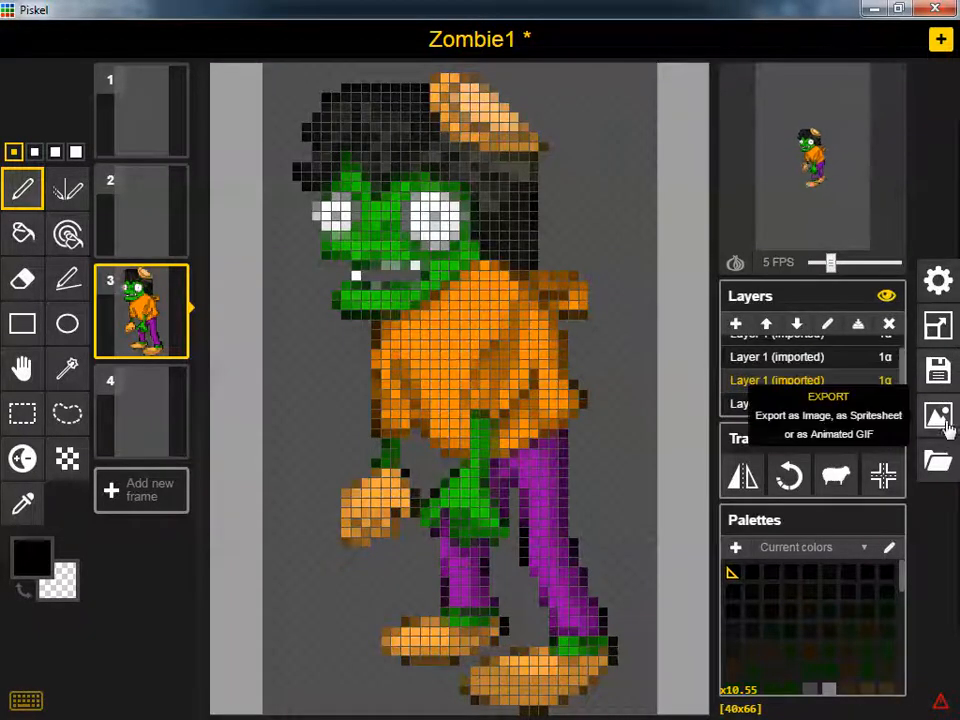
left_click(938, 370)
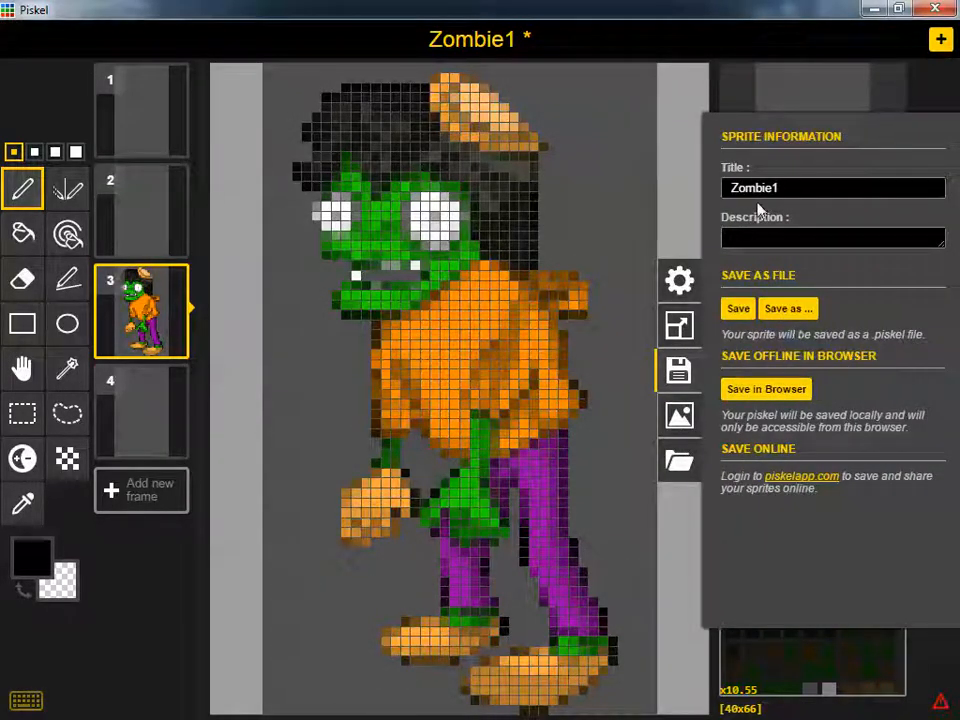
left_click(744, 312)
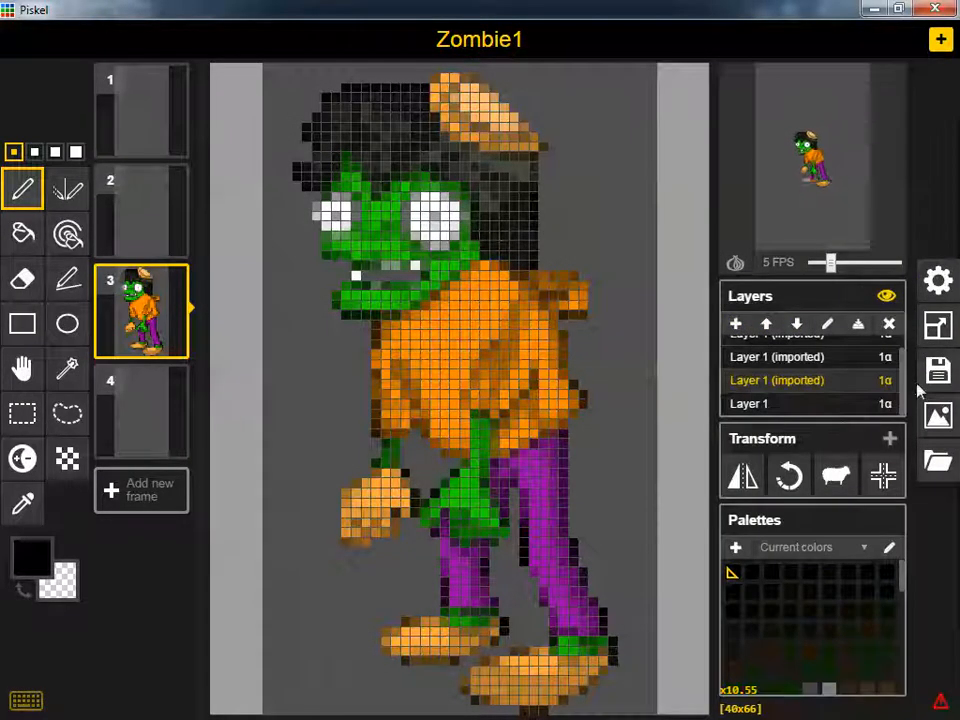
Select the first frame and make Layer 1, which holds its zombie drawing, the active layer
mouse_move(150, 134)
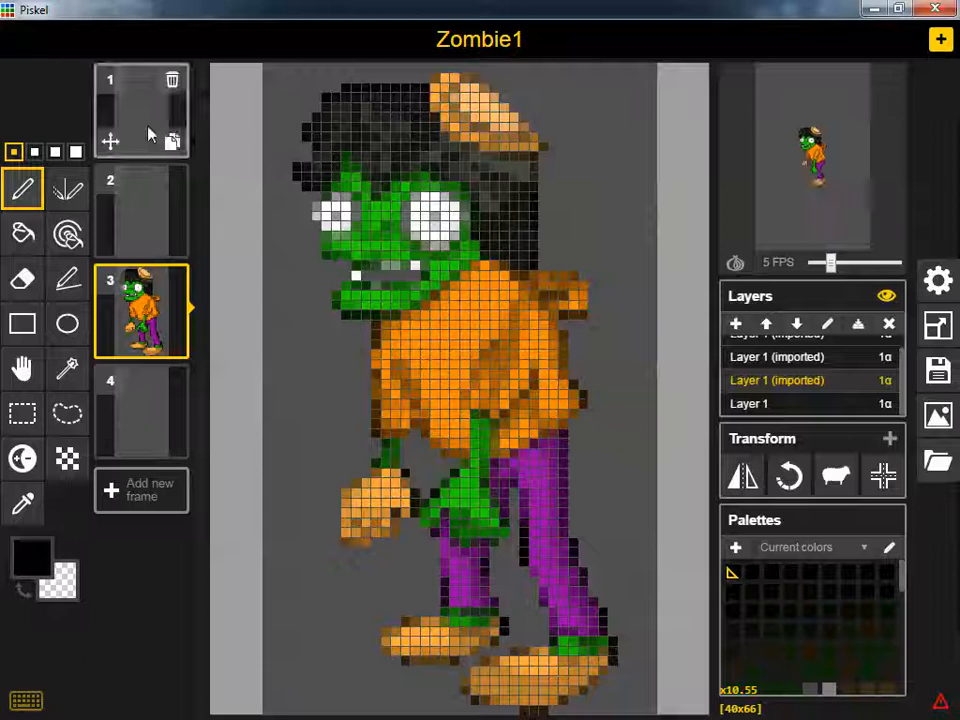
left_click(131, 134)
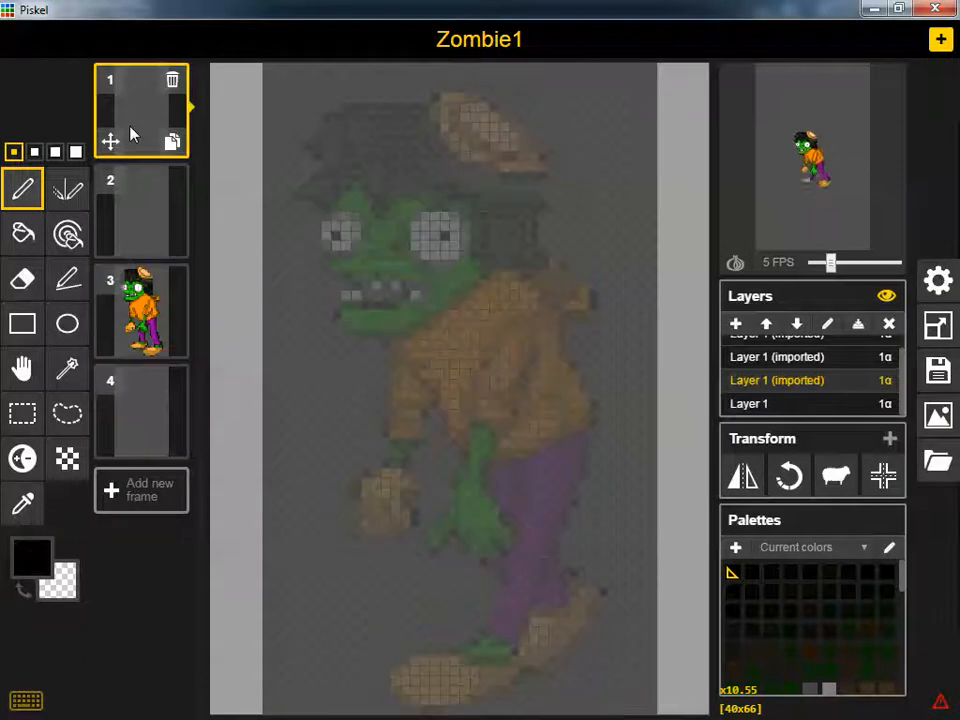
scroll(907, 370, "up", 1)
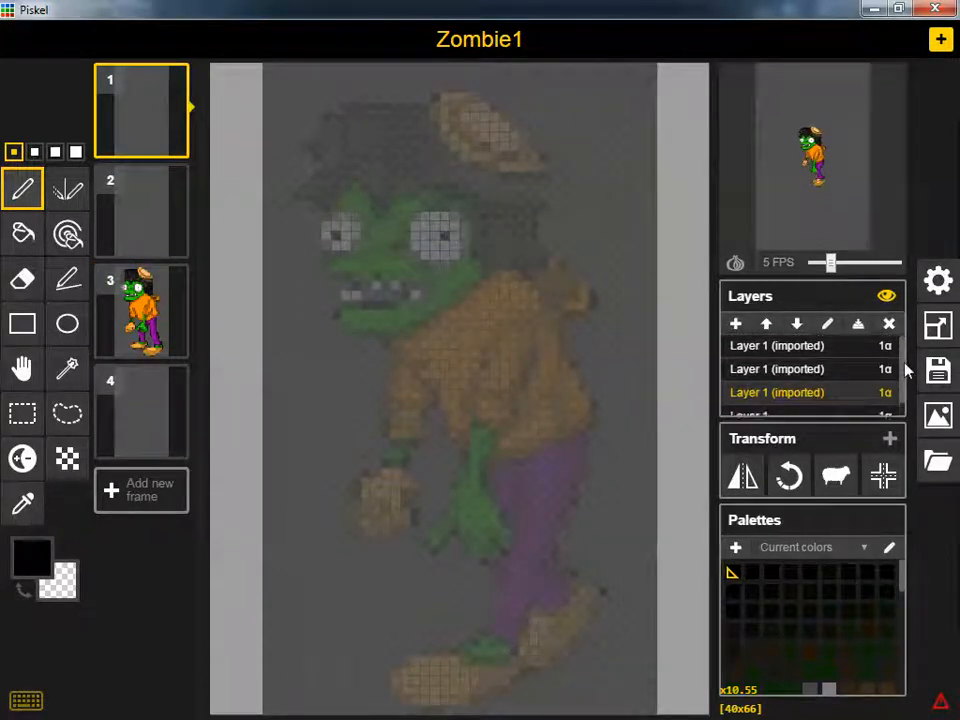
left_click(808, 352)
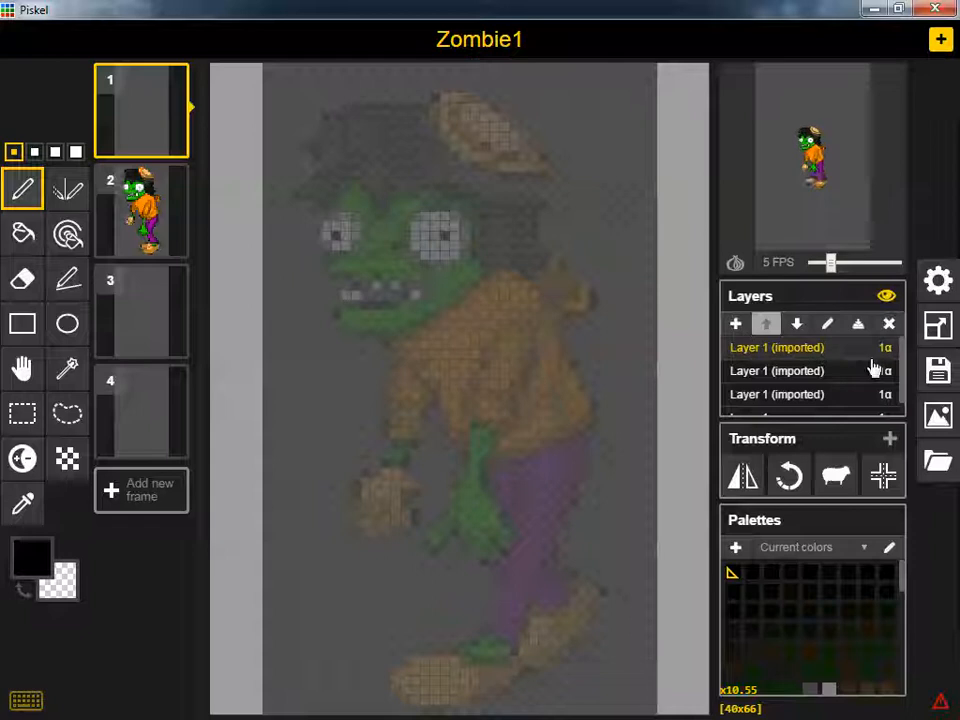
scroll(868, 380, "down", 1)
left_click(784, 410)
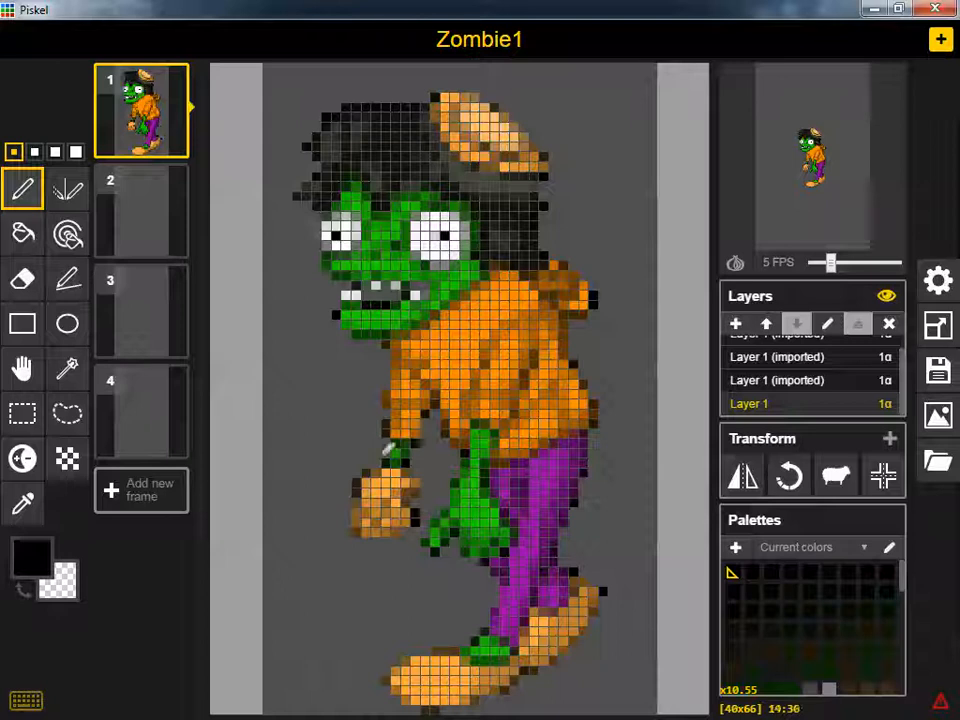
mouse_move(150, 185)
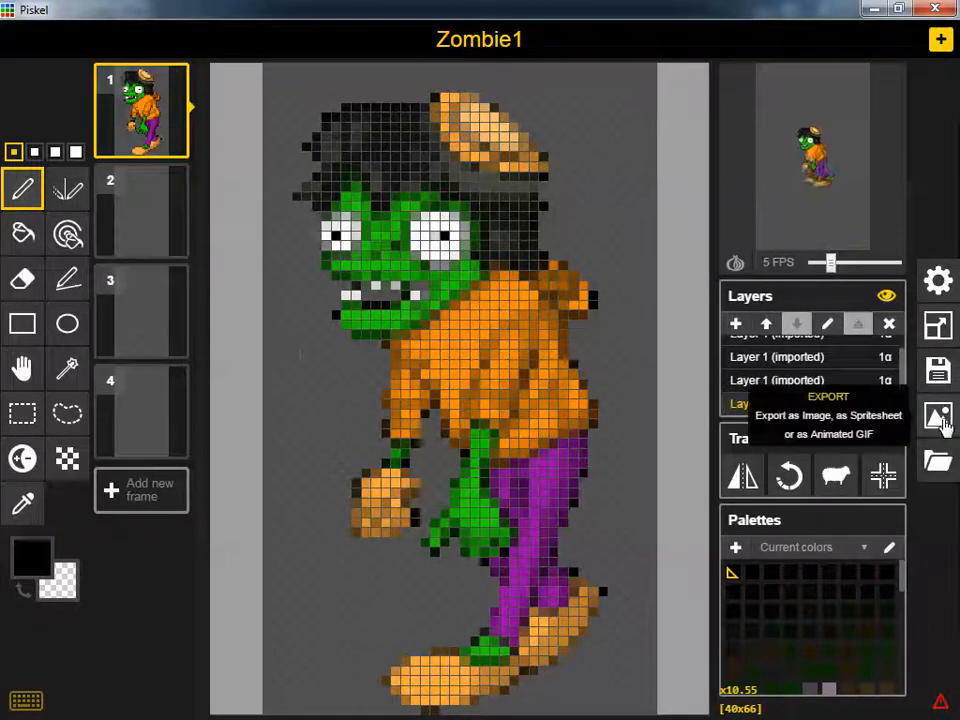
left_click(940, 418)
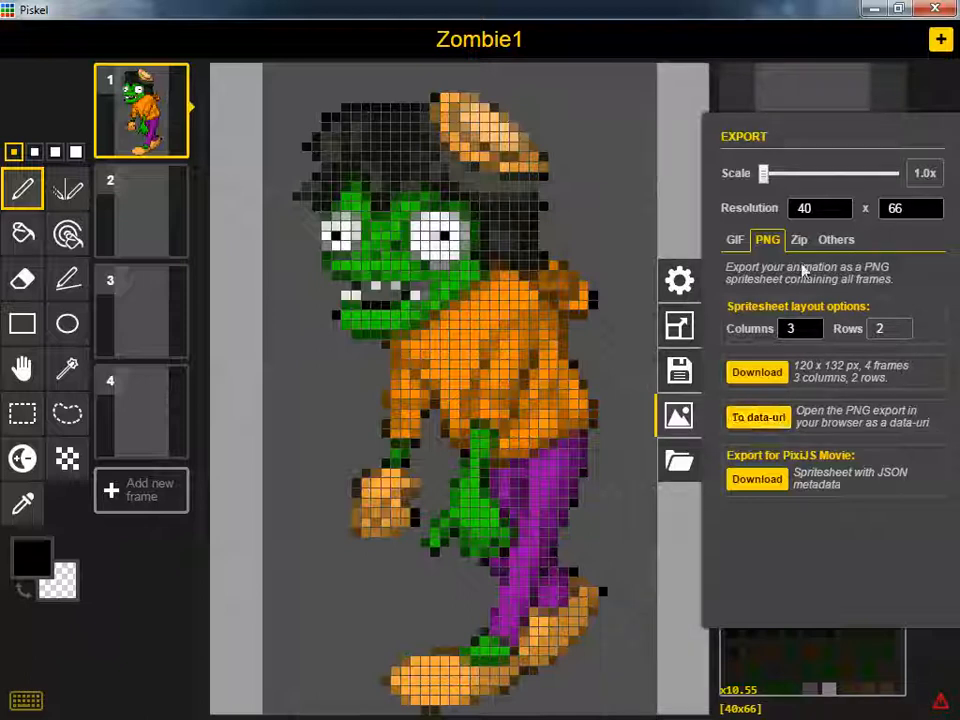
left_click(834, 241)
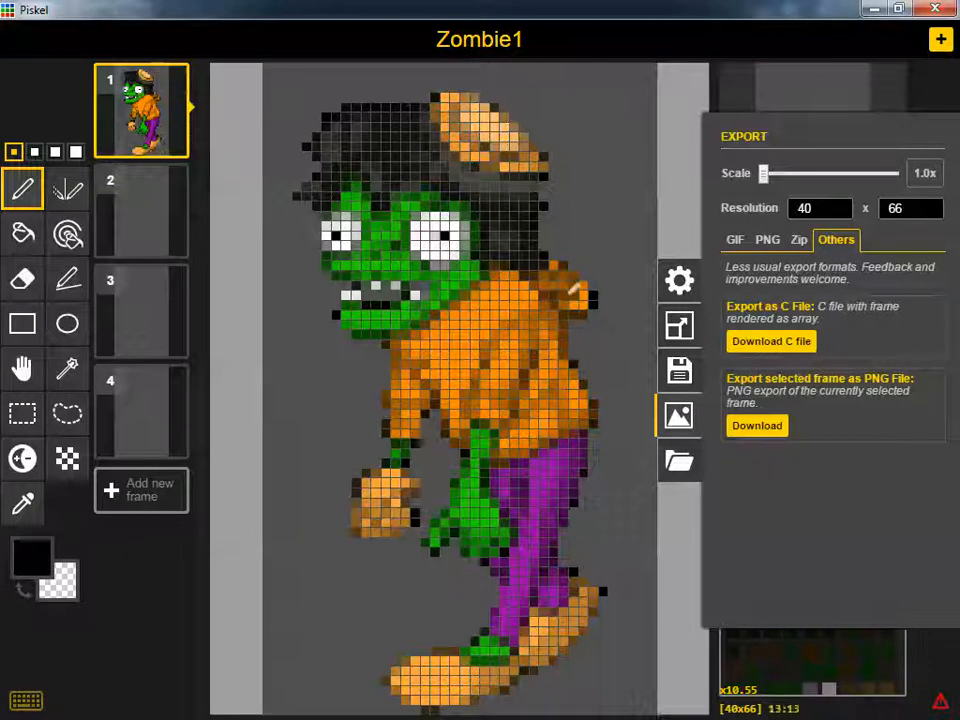
left_click(752, 433)
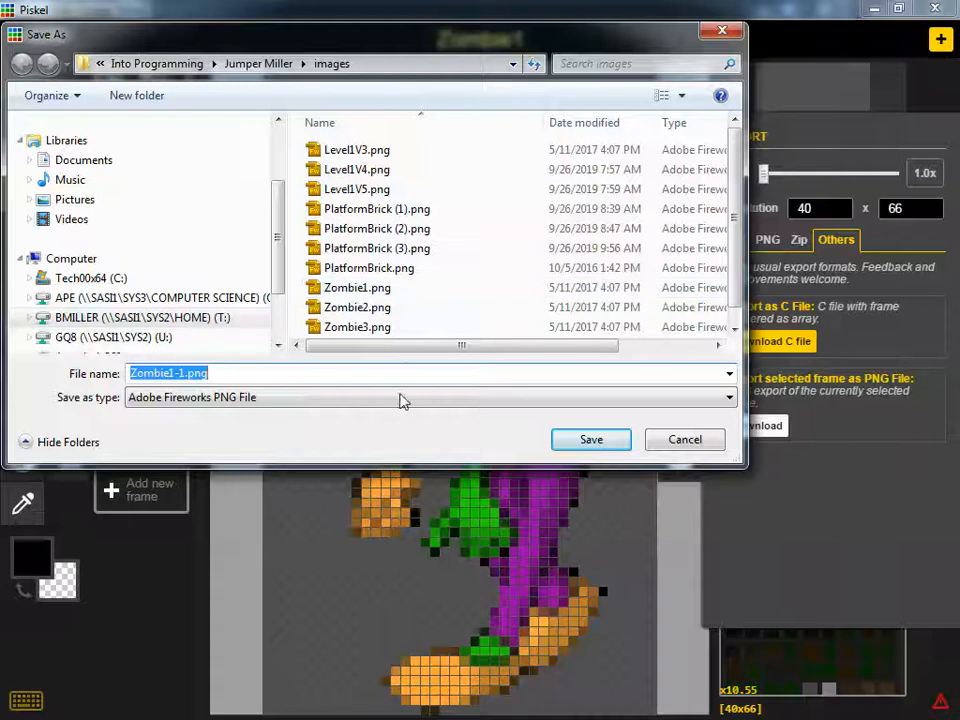
left_click(688, 442)
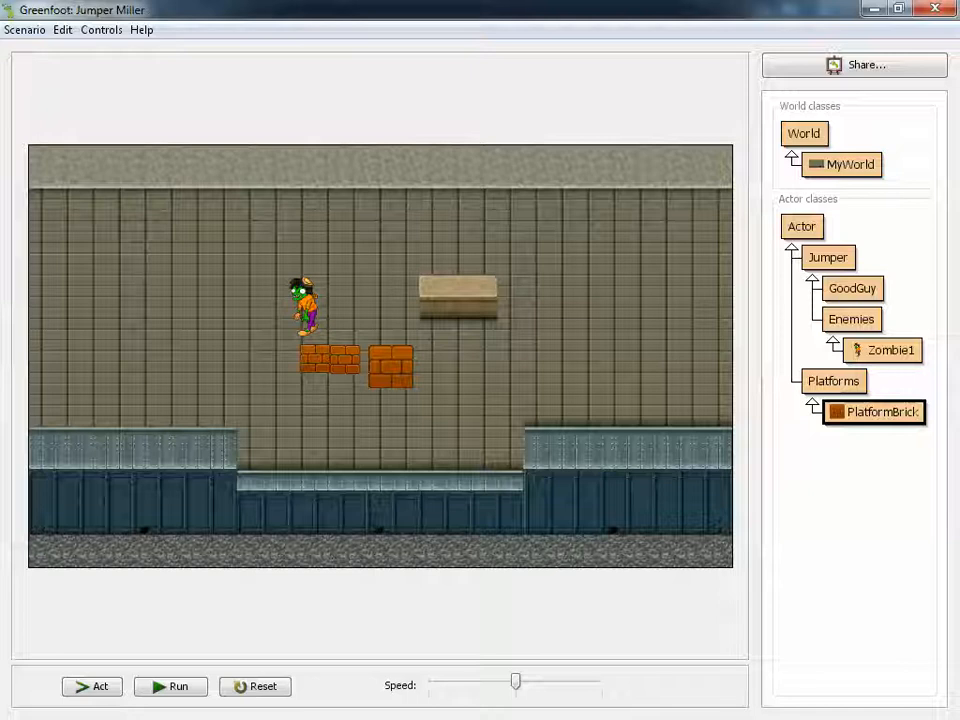
Switch to Greenfoot and set the Zombie1 class image to Zombie1.png from the scenario images
left_click(858, 349)
right_click(858, 352)
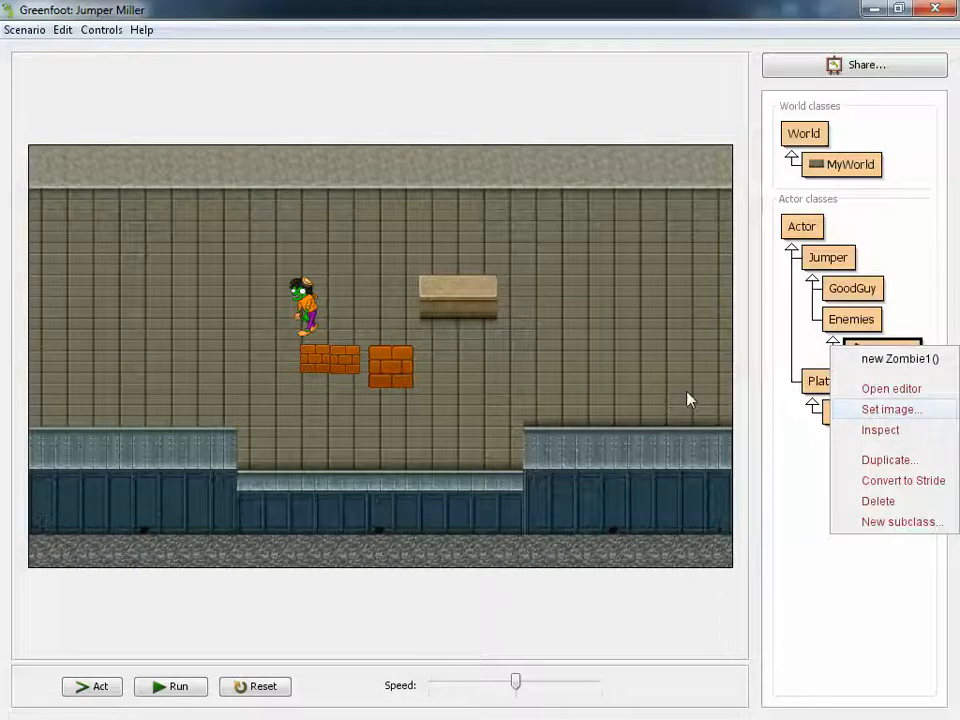
left_click(887, 410)
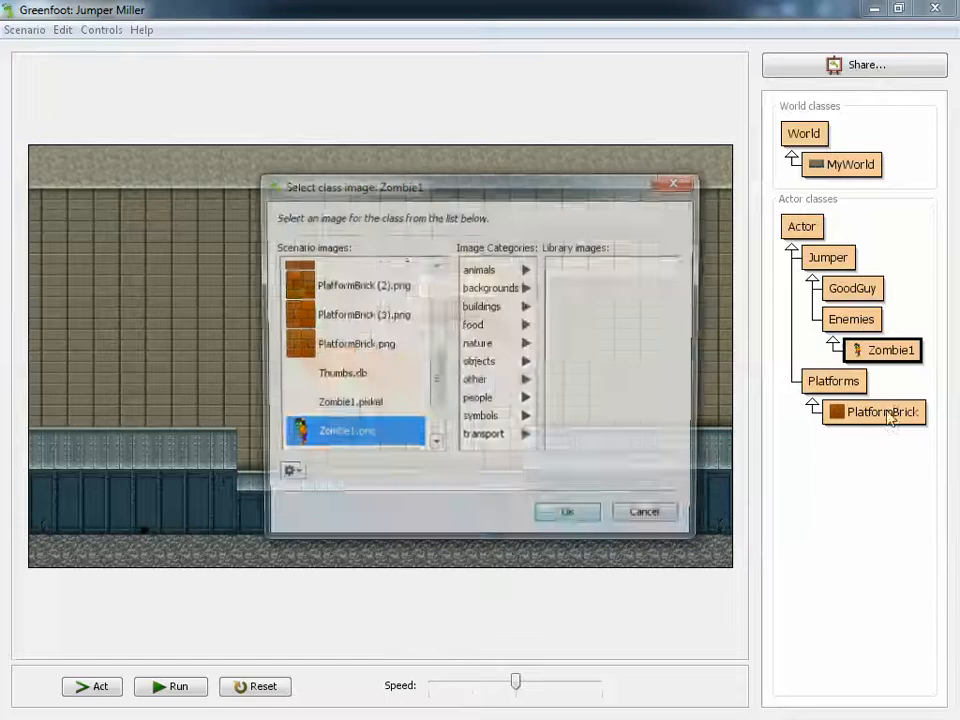
left_click_drag(439, 377, 441, 390)
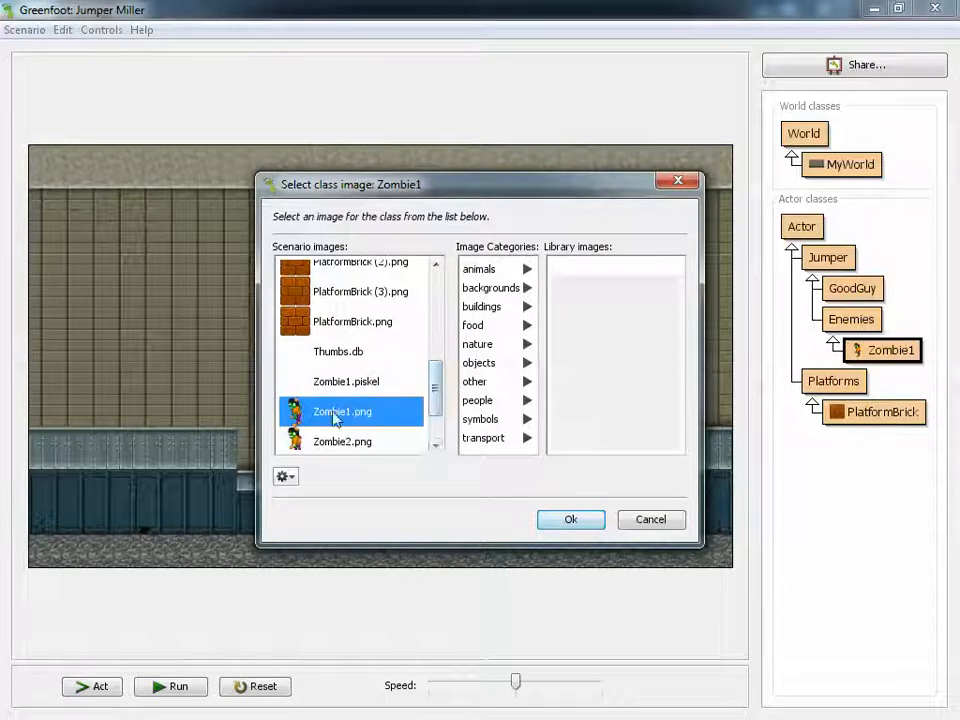
left_click(568, 521)
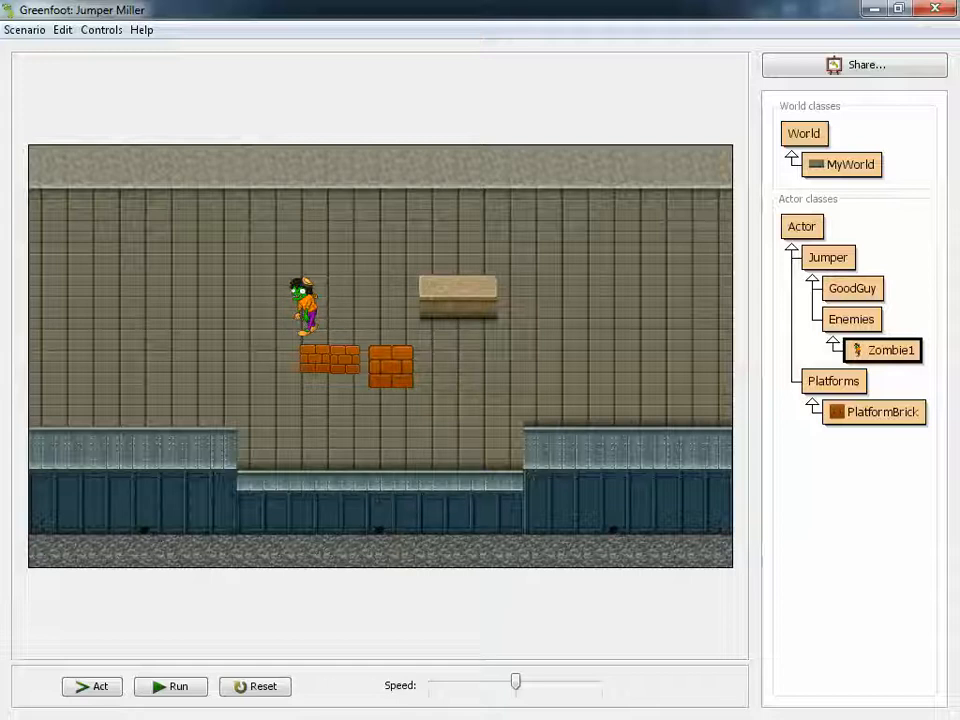
Switch to the Platform Jumper Lesson 1 Scoring Guide and read items 10 to 13 on the platform image and bad guy sprite
left_click_drag(959, 160, 483, 97)
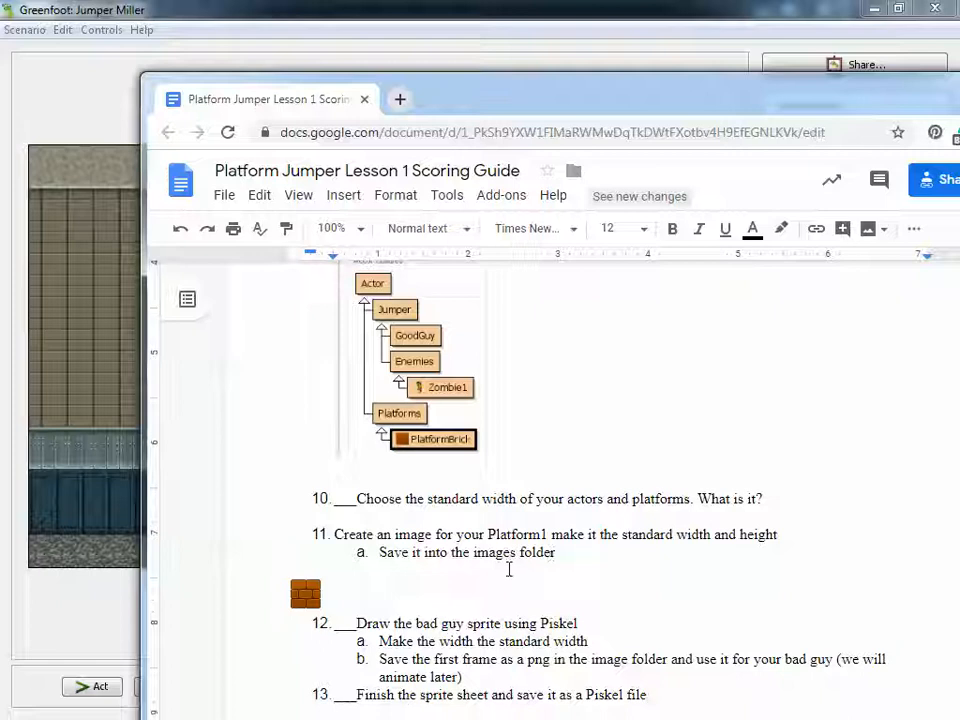
scroll(469, 582, "down", 1)
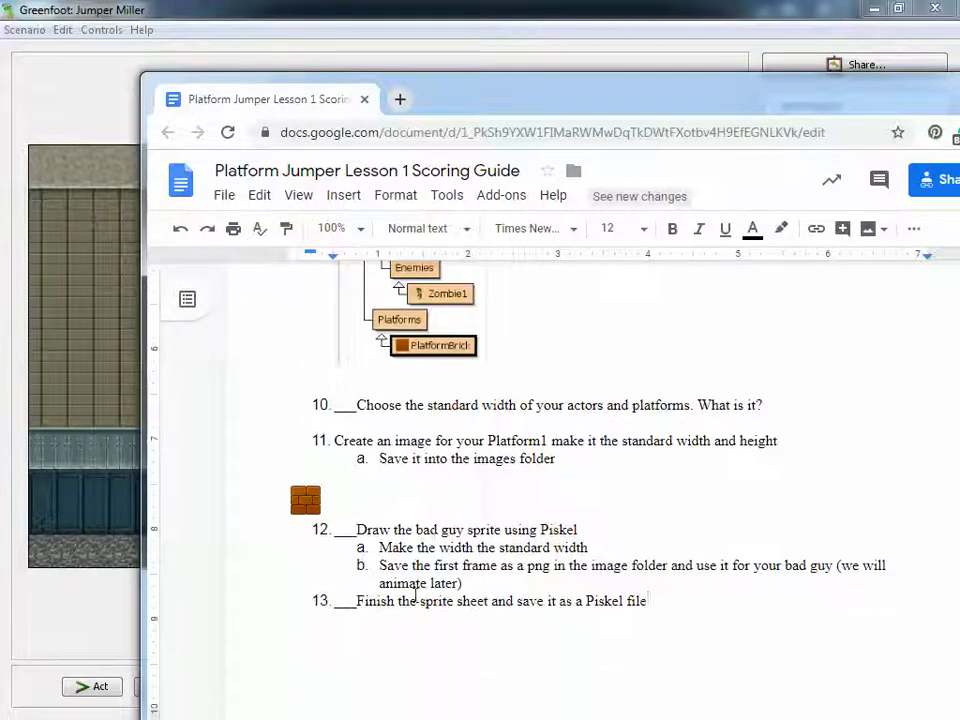